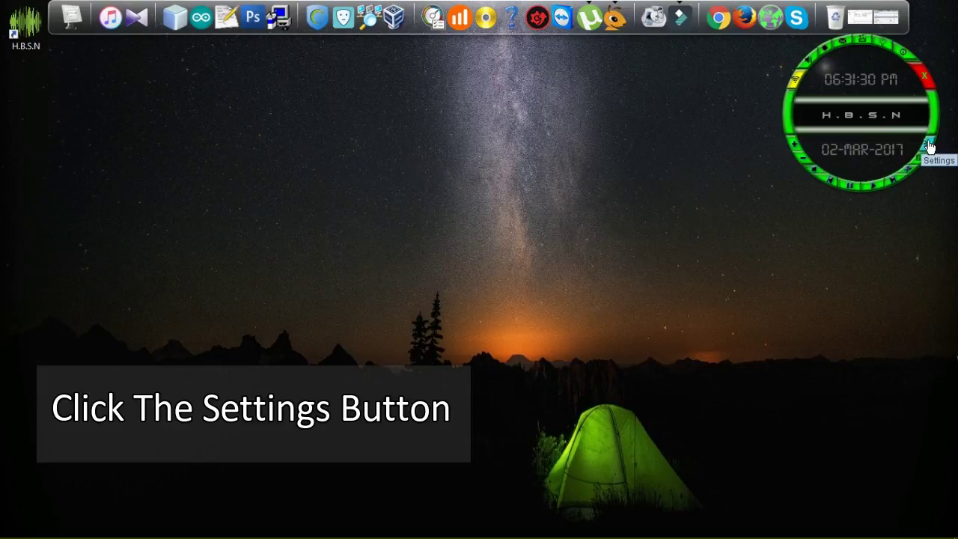
Step: In the settings, begin a custom command of the Programs type with the command phrase OPEN MS WORD
click(929, 146)
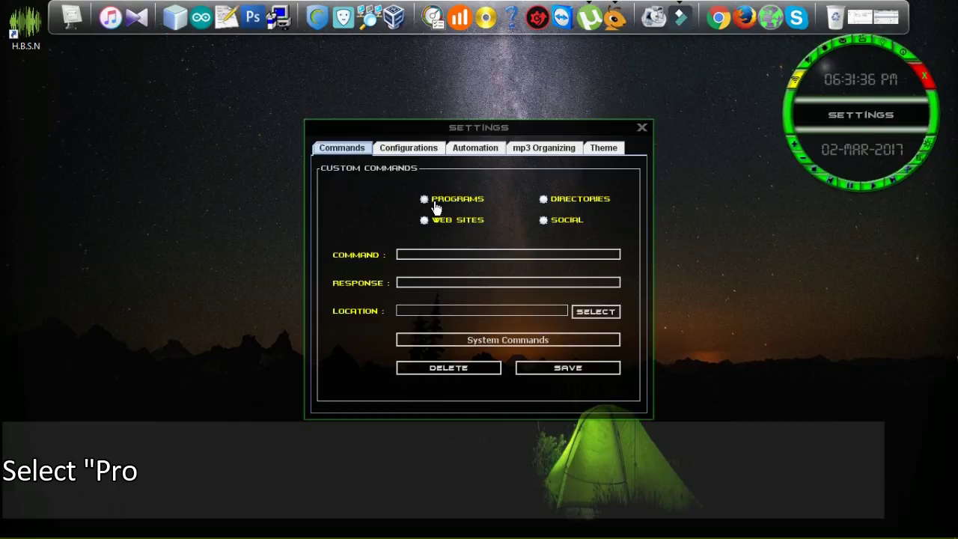
click(425, 200)
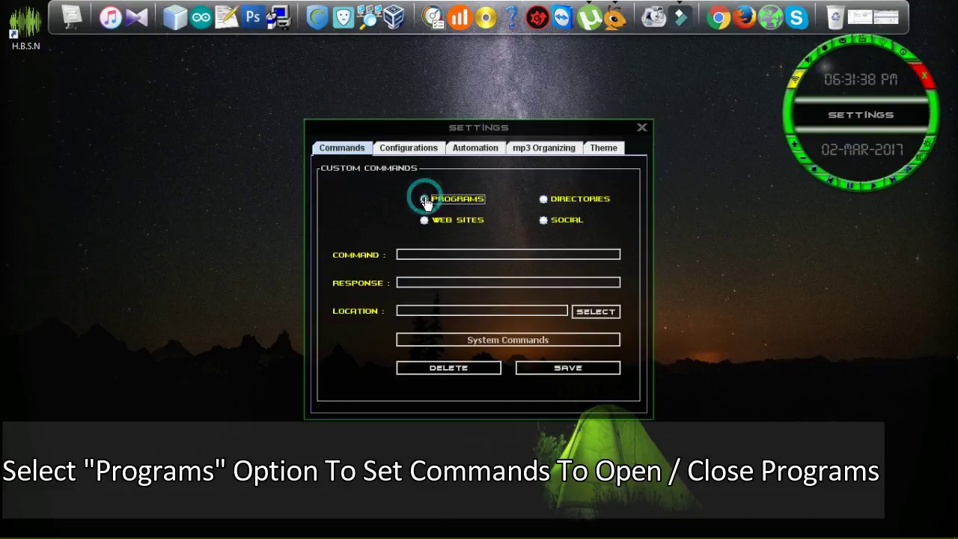
click(439, 254)
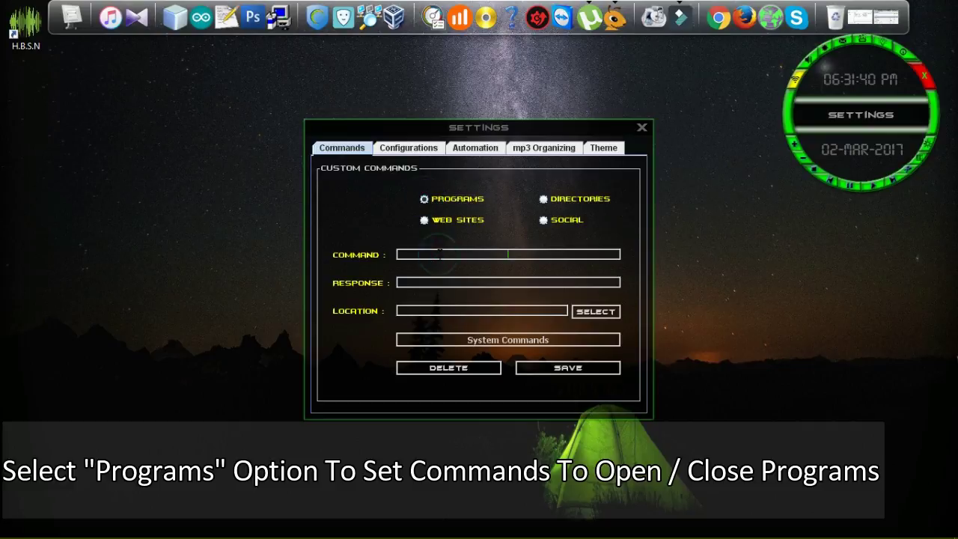
text(OPEN)
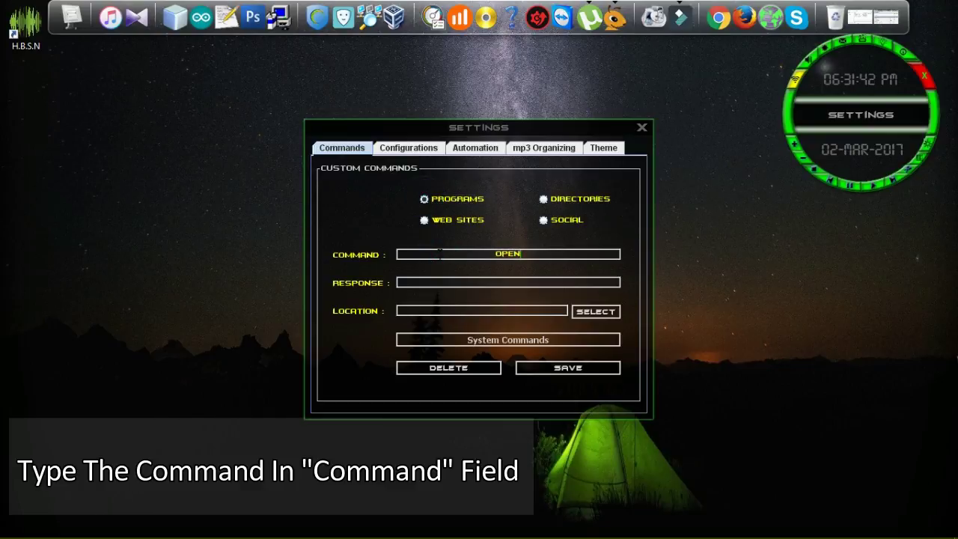
text( MS WORD)
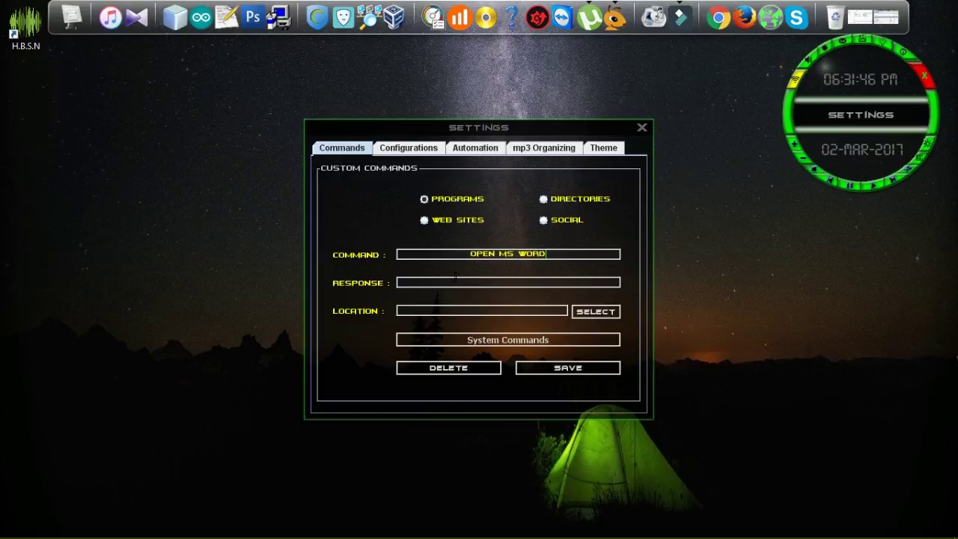
Step: Set the response for the OPEN MS WORD command to OPENING MICROSOFT WORD
click(456, 282)
text(OP)
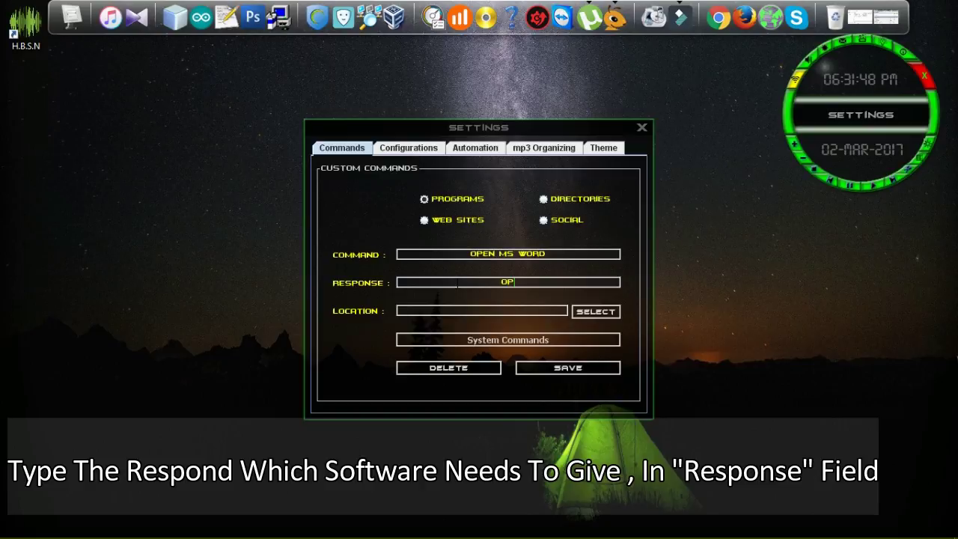
text(ENING MICROSOFT)
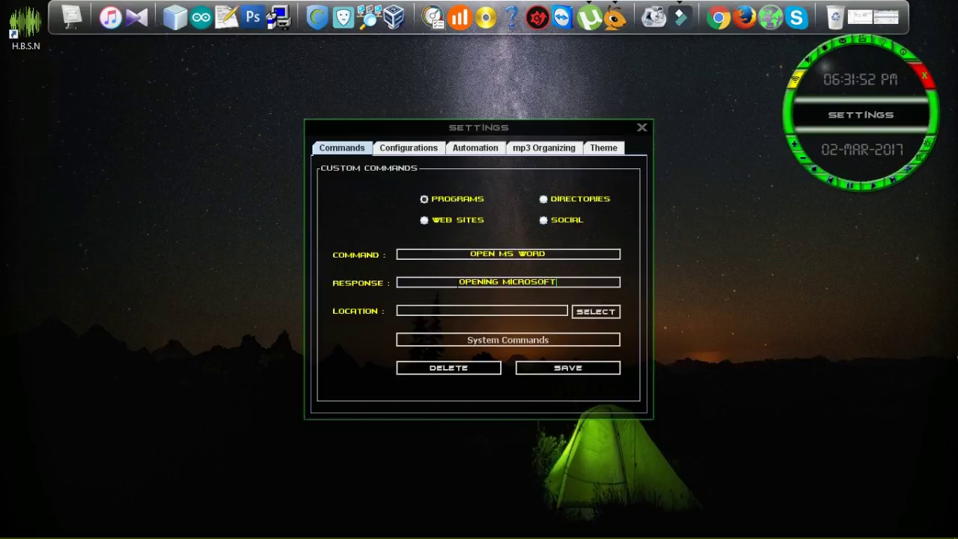
text( WORD)
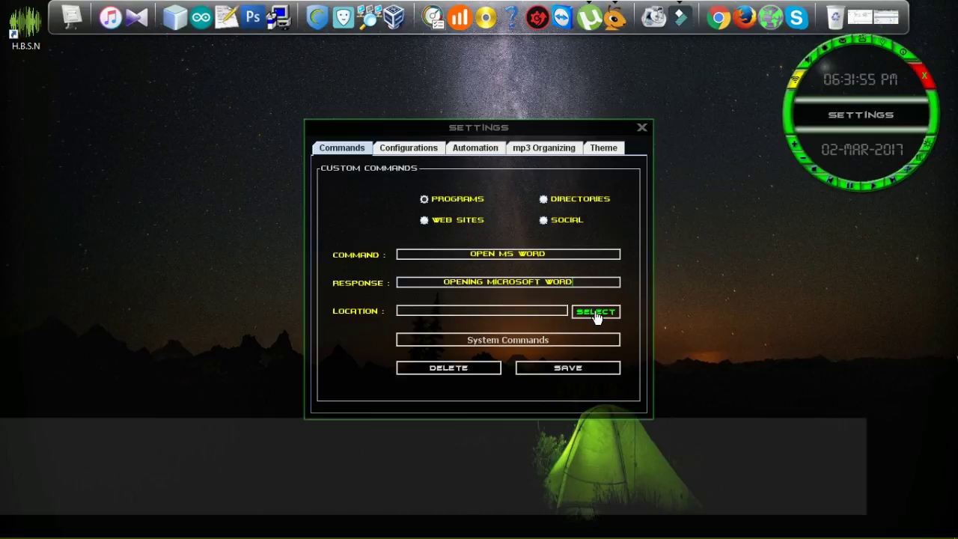
Step: Browse for the open command's program location, going to the Program Files (x86) folder on drive OS (C:)
click(596, 314)
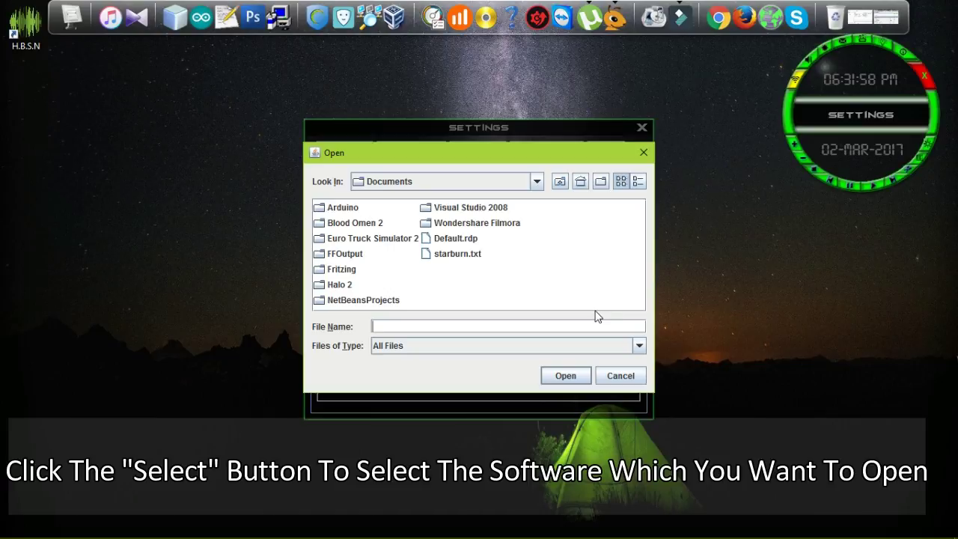
click(536, 184)
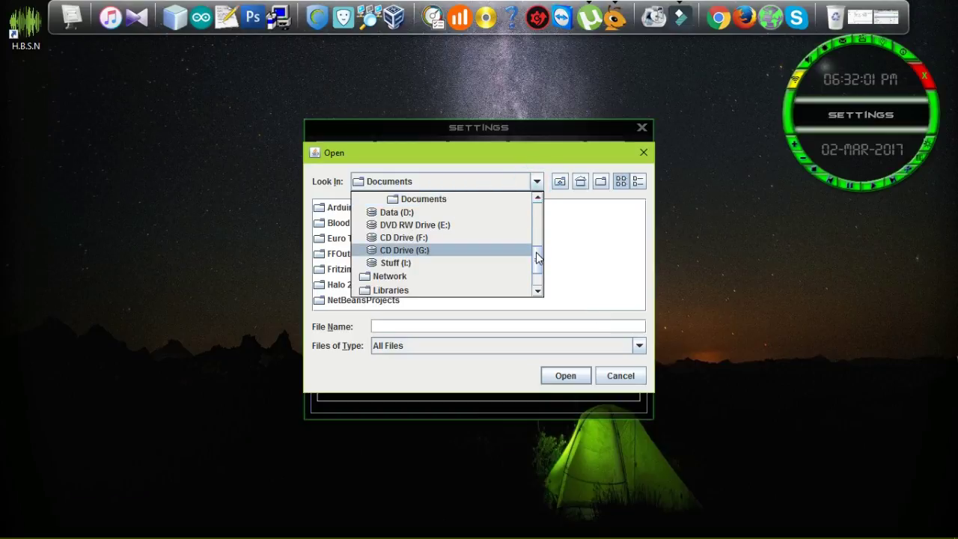
drag(537, 258, 539, 222)
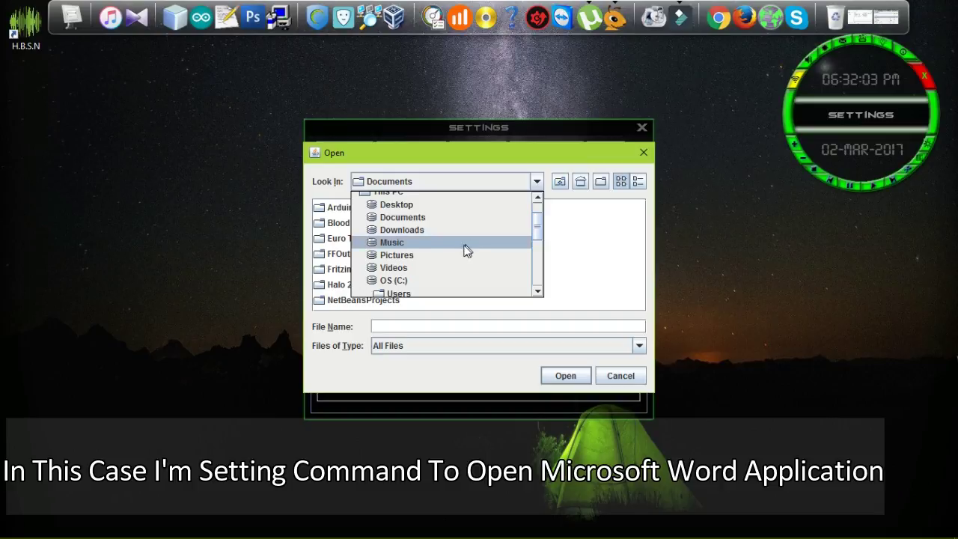
click(399, 280)
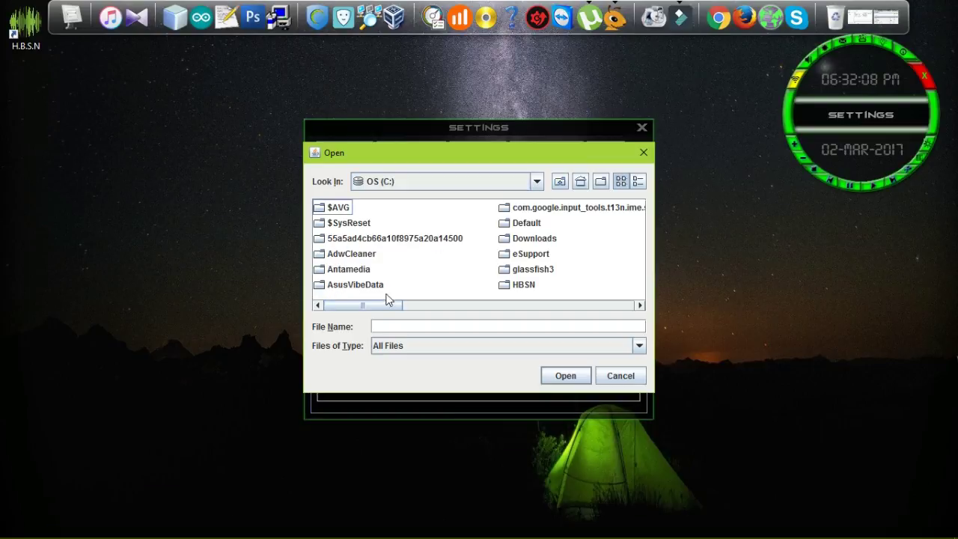
drag(368, 304, 465, 314)
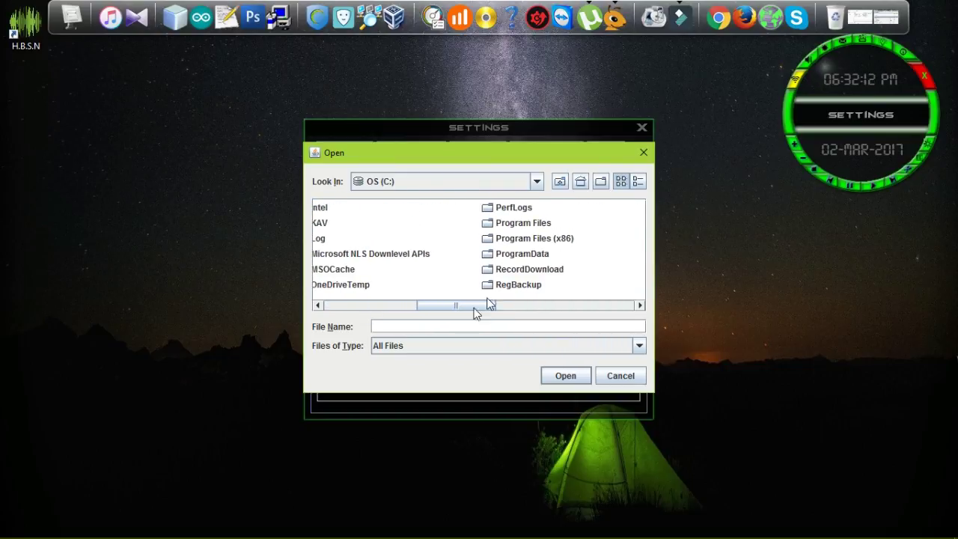
double_click(513, 239)
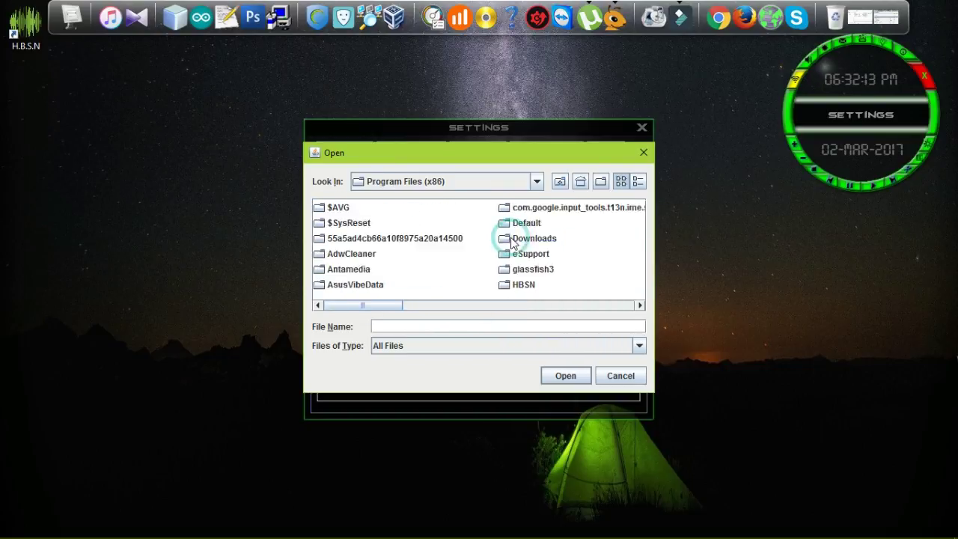
Step: Choose WINWORD.EXE from Microsoft Office\Office12 as the program location and save the open command
click(611, 257)
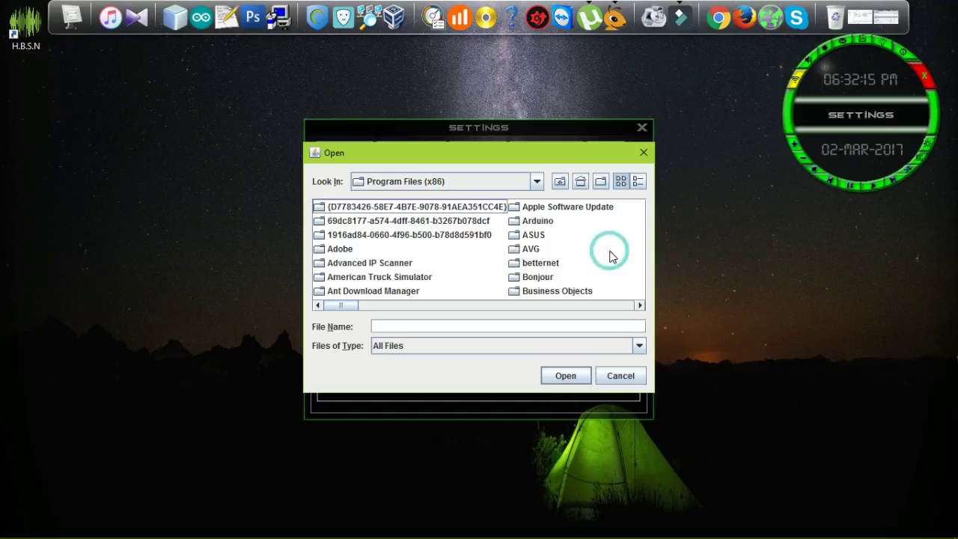
key(m)
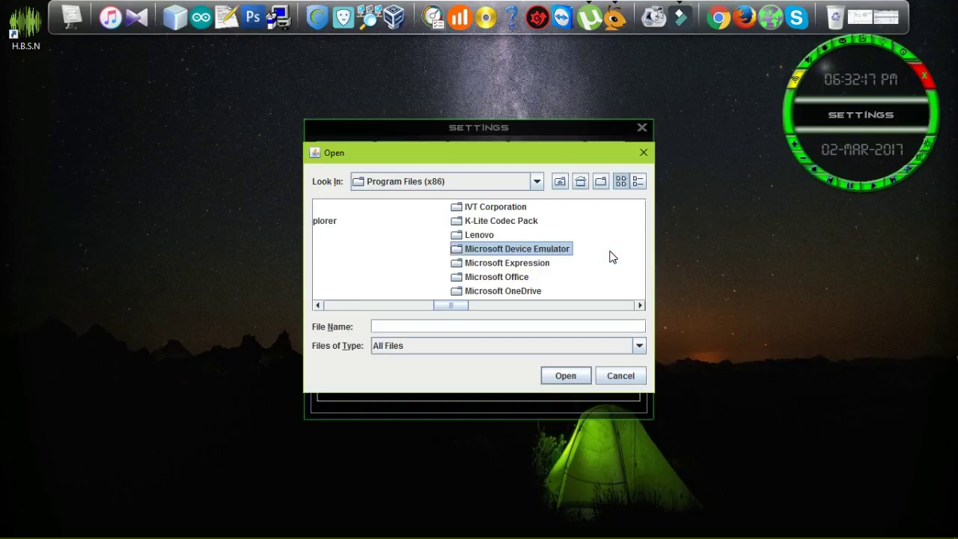
double_click(515, 276)
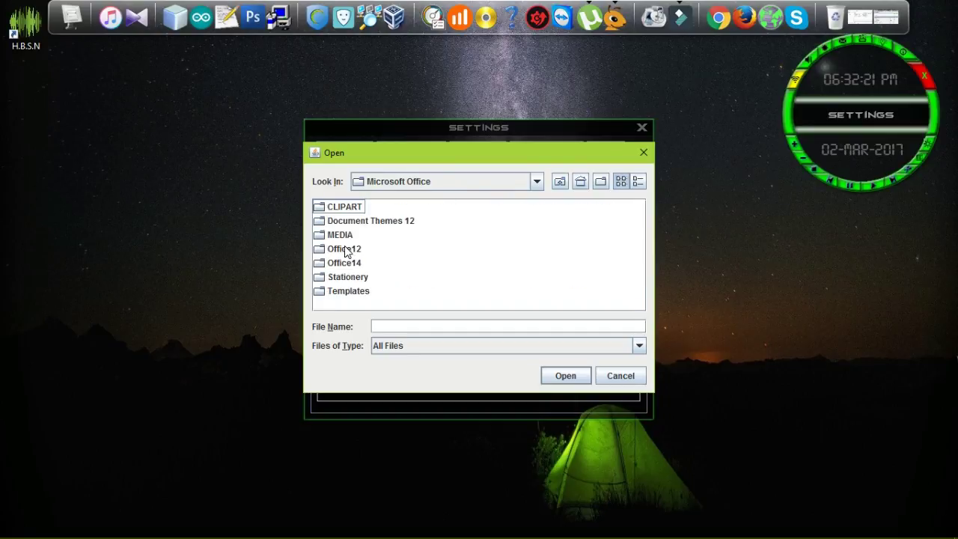
double_click(351, 250)
click(484, 253)
key(w)
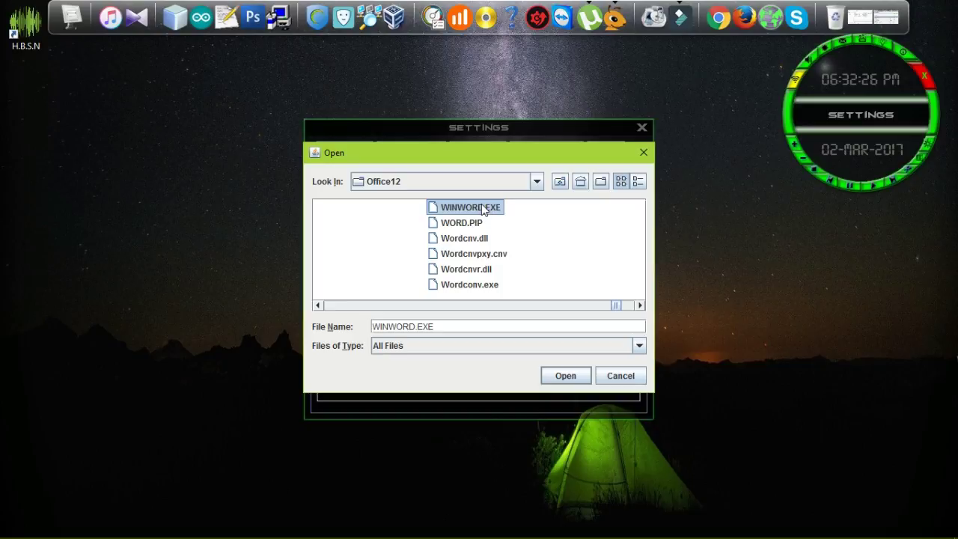
click(561, 376)
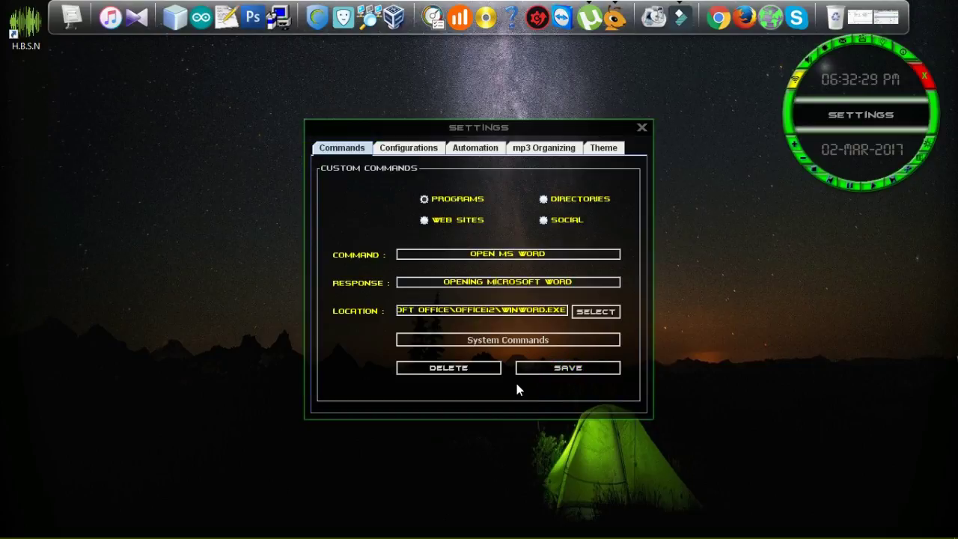
click(565, 374)
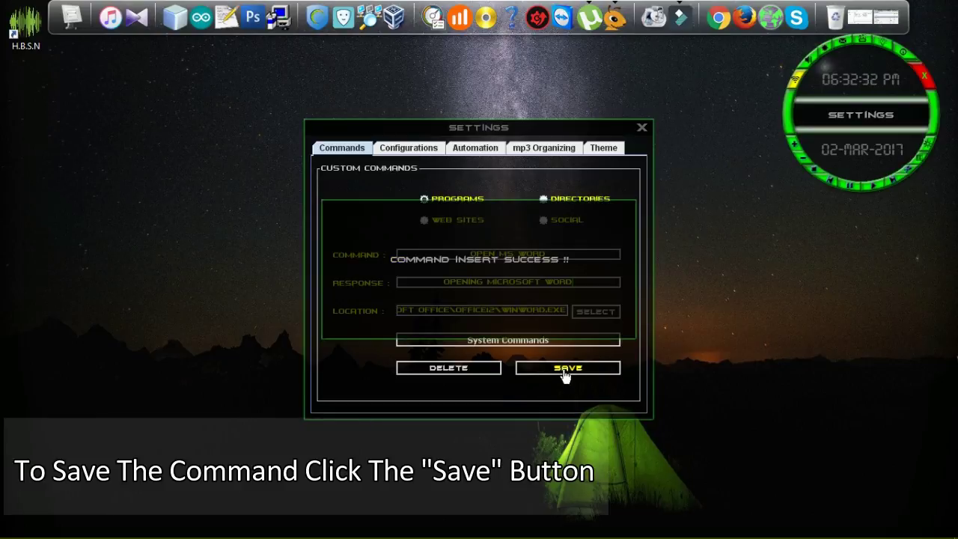
Step: Begin another custom command of the Programs type with the command phrase CLOSE MS WORD
click(429, 203)
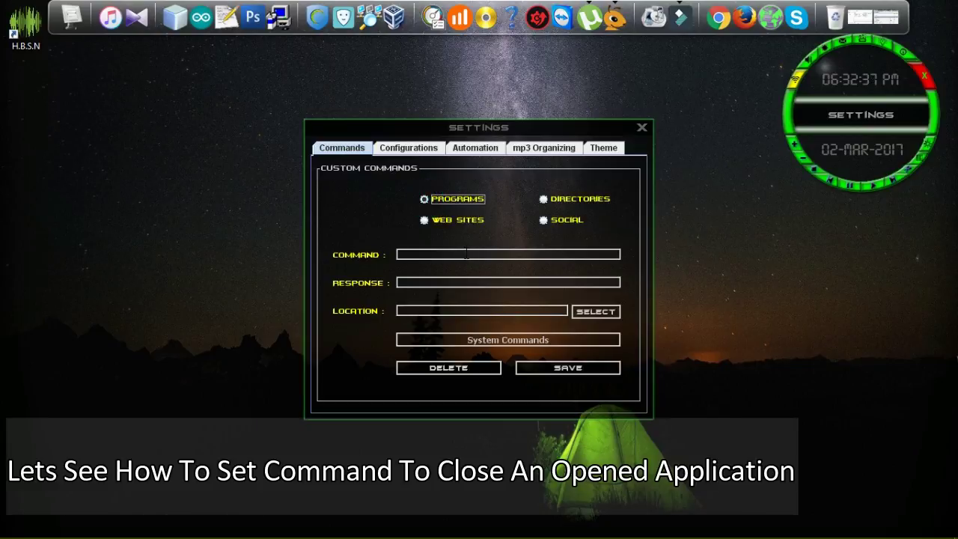
click(465, 253)
text(CLO)
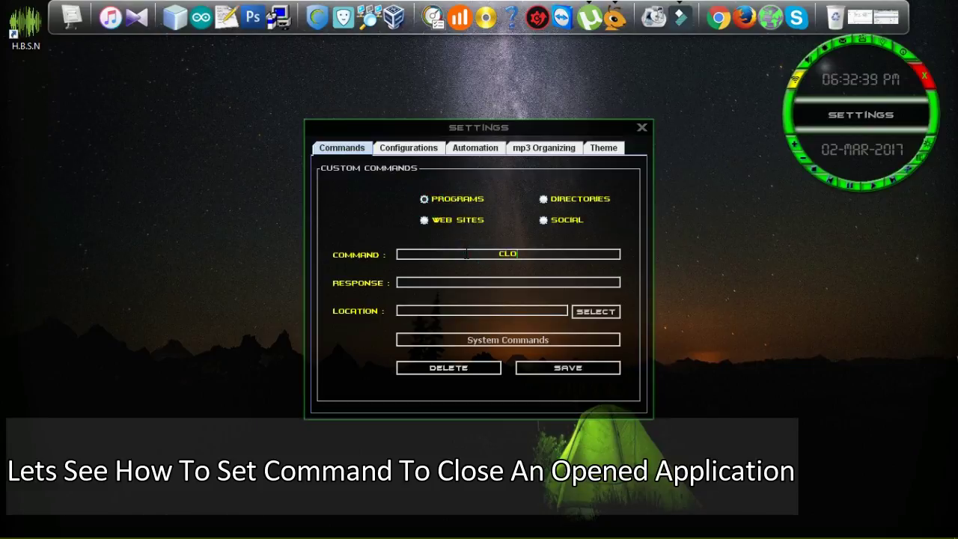
text(SE MS)
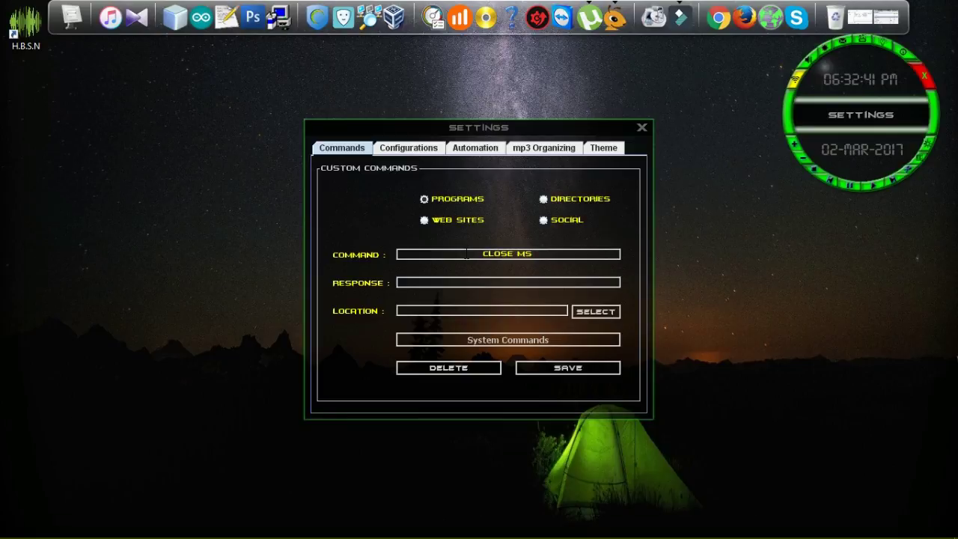
text( WORD)
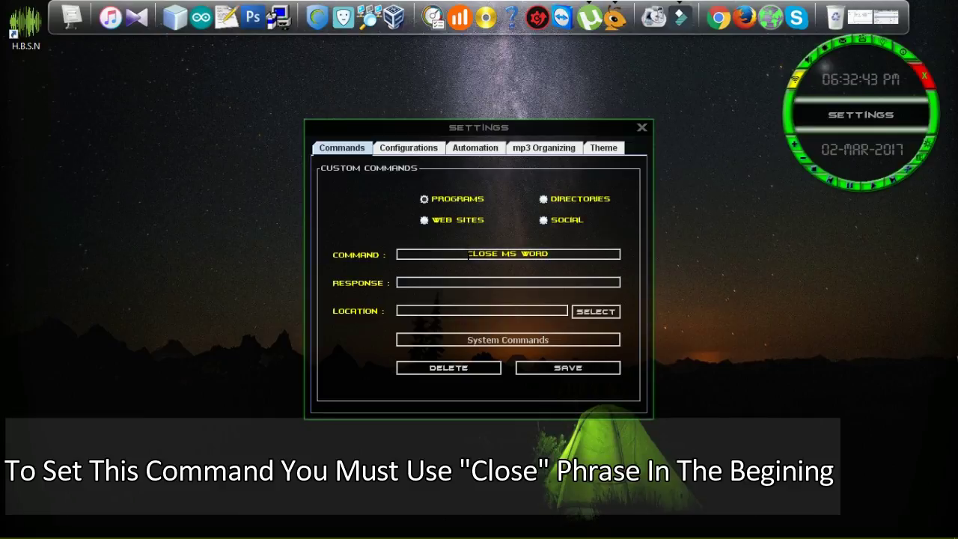
Step: Set the response for the CLOSE MS WORD command to CLOSING MICROSOFT WORD
click(478, 283)
text(CLOSING )
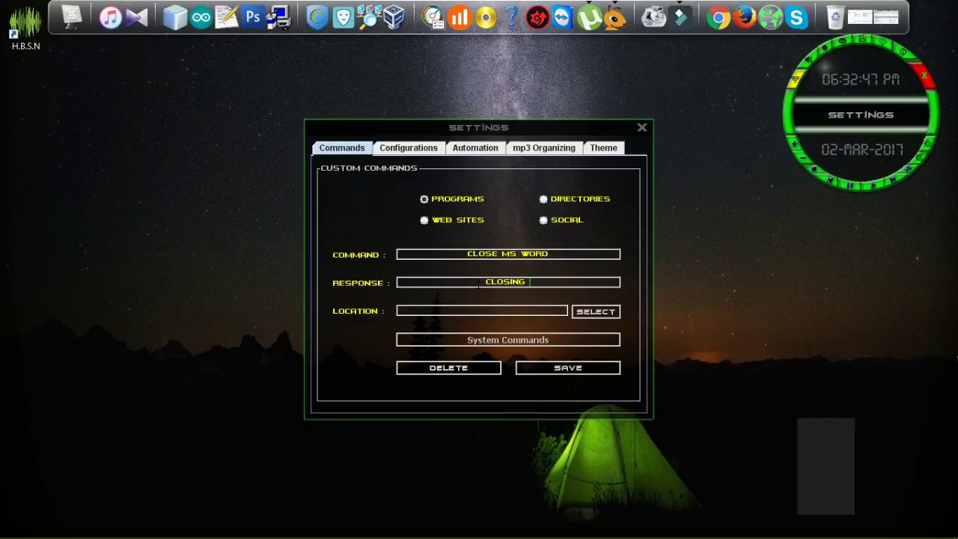
text(MICROS)
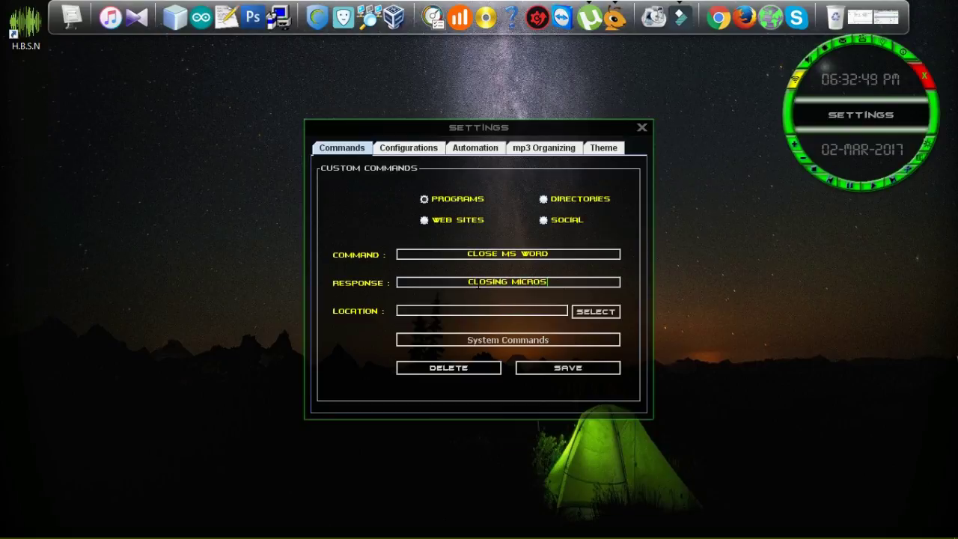
text(OFT WORD)
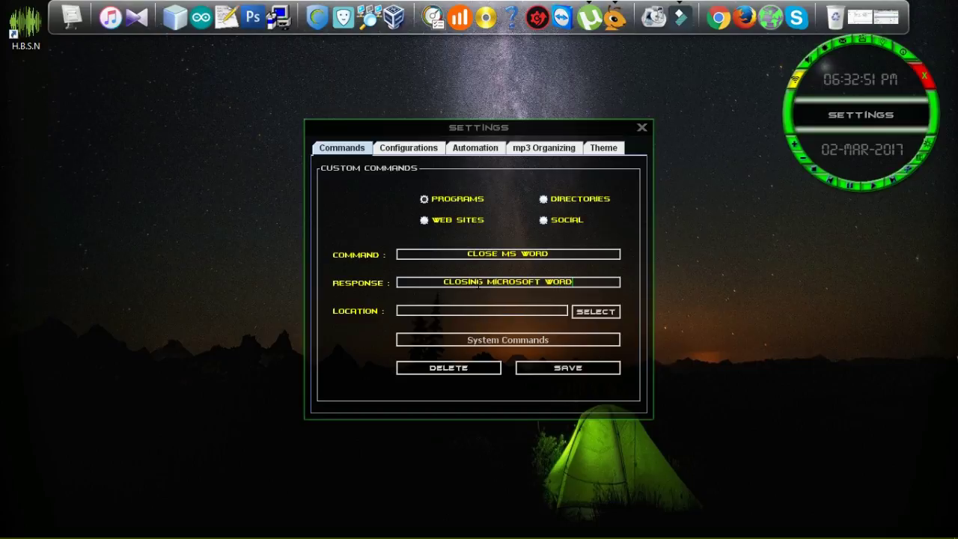
Step: Browse for the close command's program location, going to the Program Files (x86) folder on drive OS (C:)
click(588, 322)
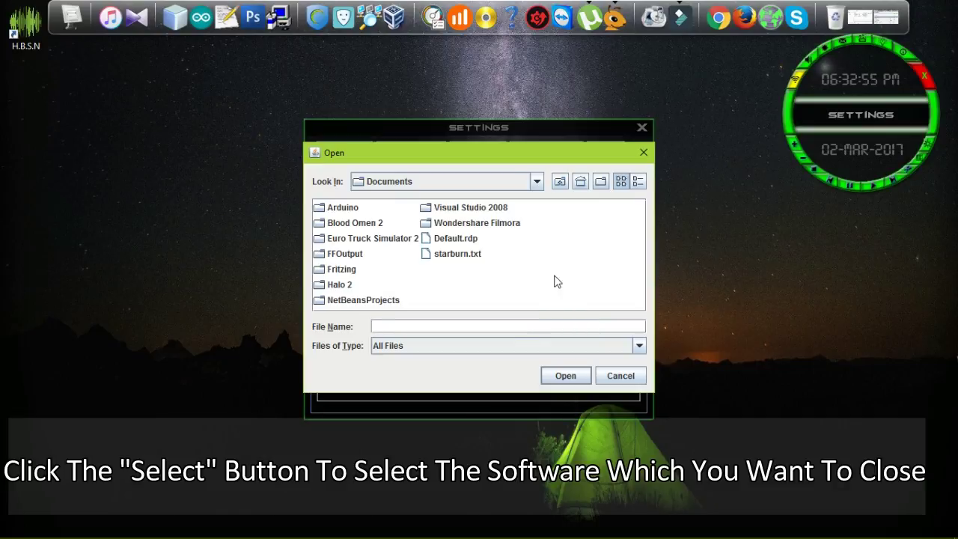
click(537, 182)
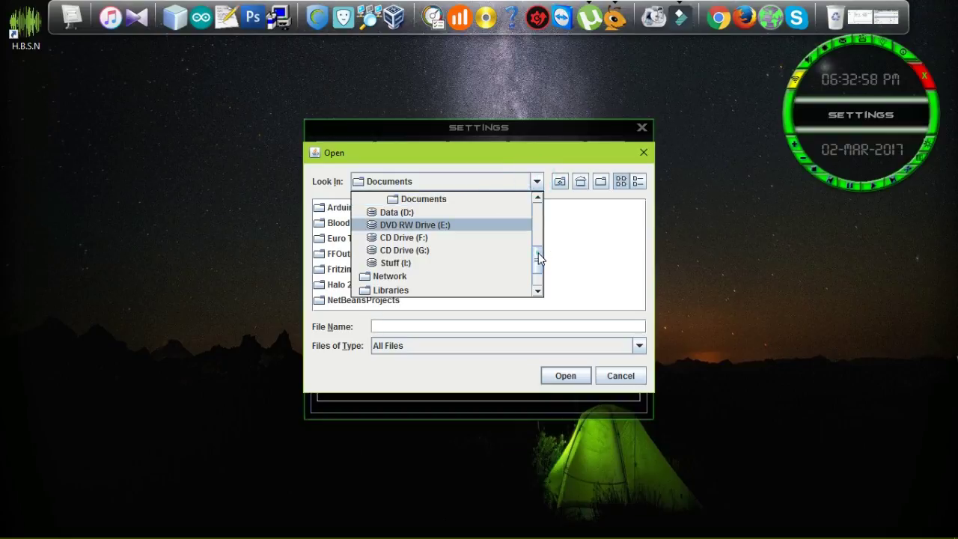
drag(539, 259, 543, 223)
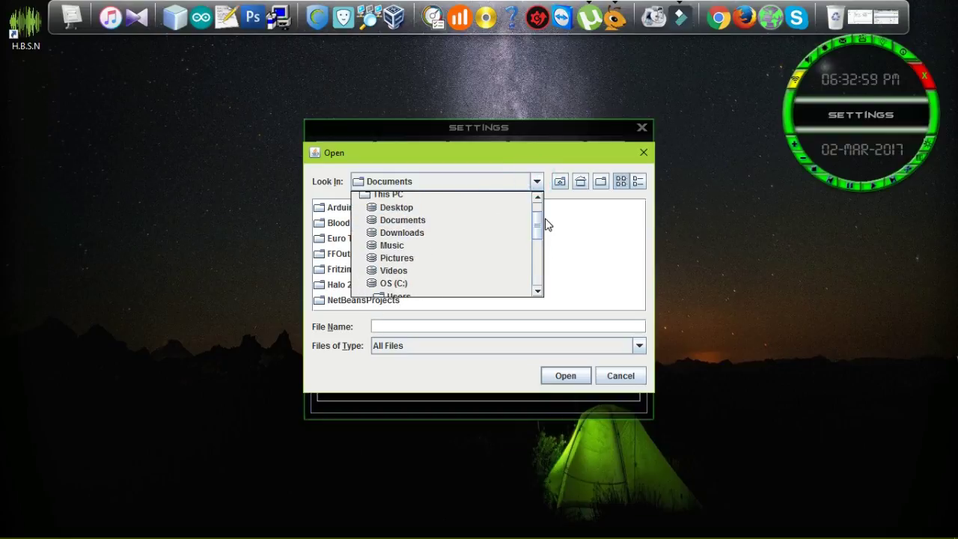
click(397, 282)
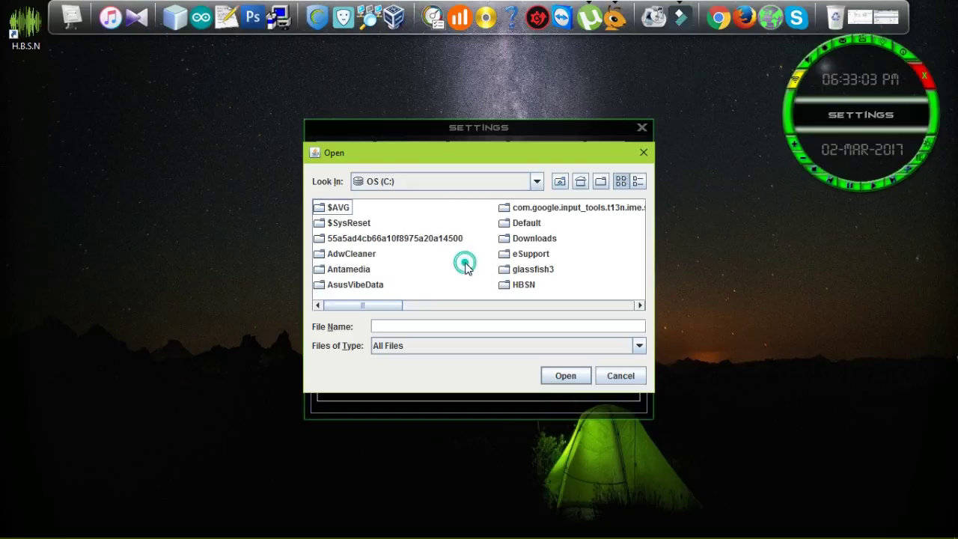
click(464, 268)
key(p)
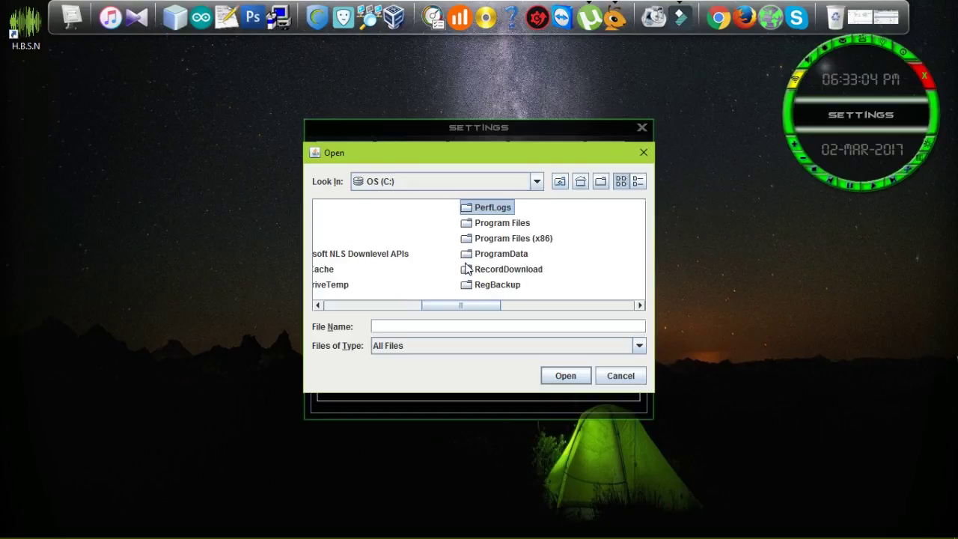
double_click(504, 243)
Step: Choose WINWORD.EXE from Microsoft Office\Office12 as the CLOSE MS WORD command's program location and save the command
key(m)
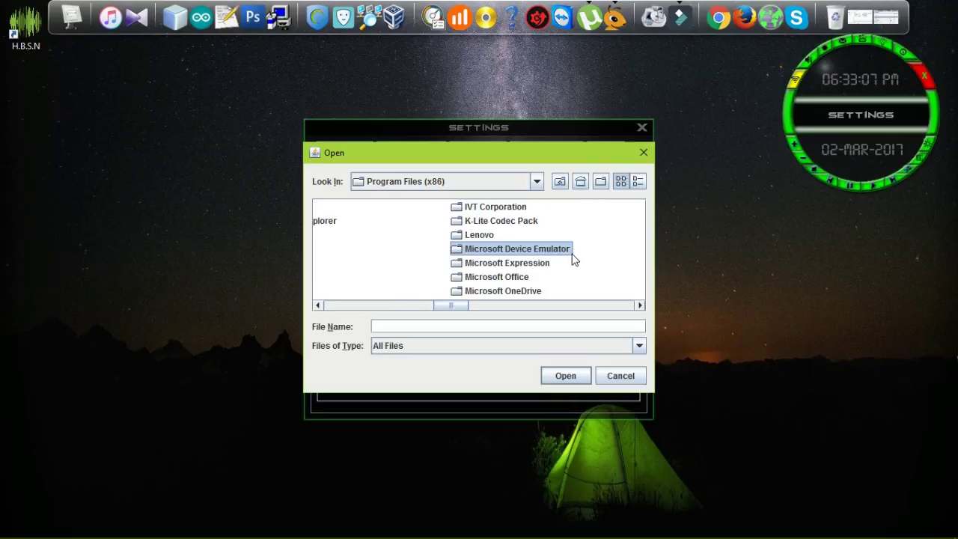
double_click(519, 279)
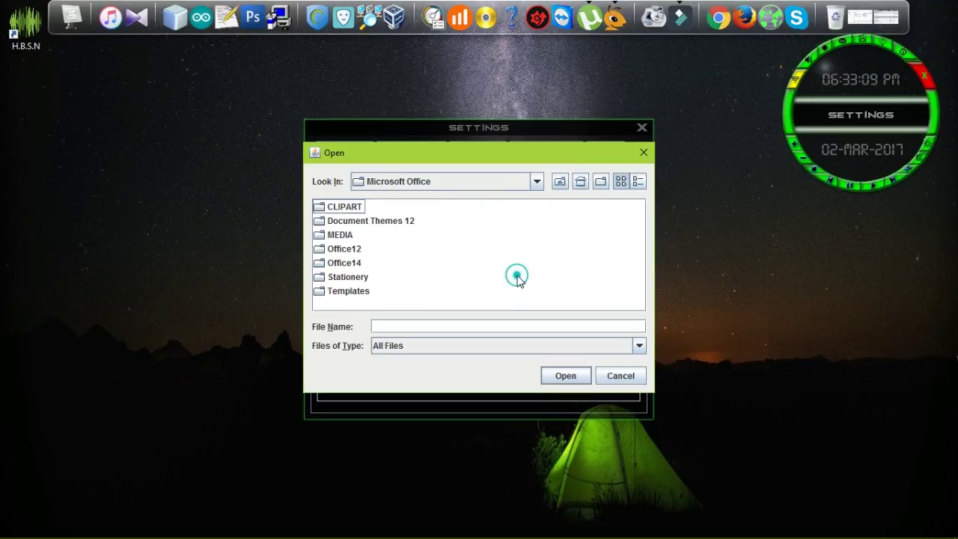
double_click(355, 249)
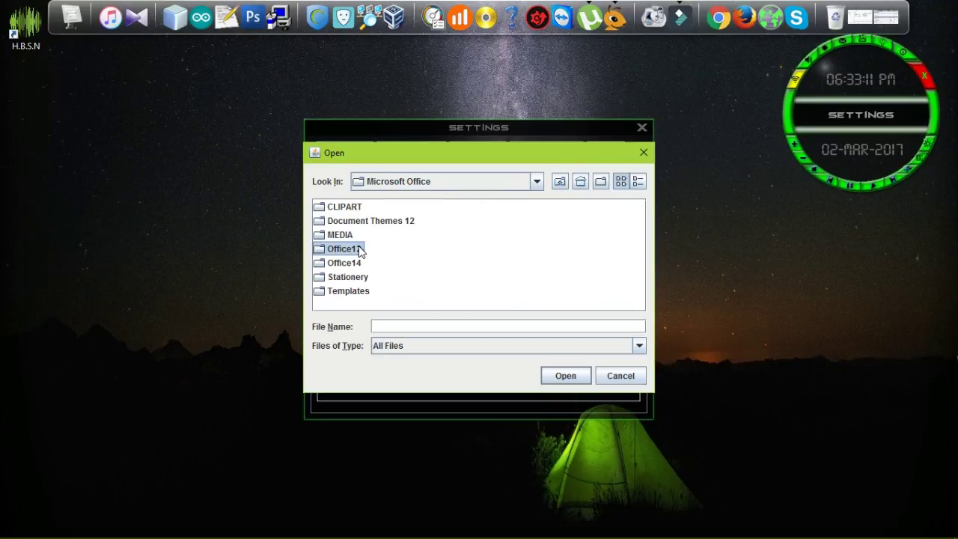
click(488, 262)
key(w)
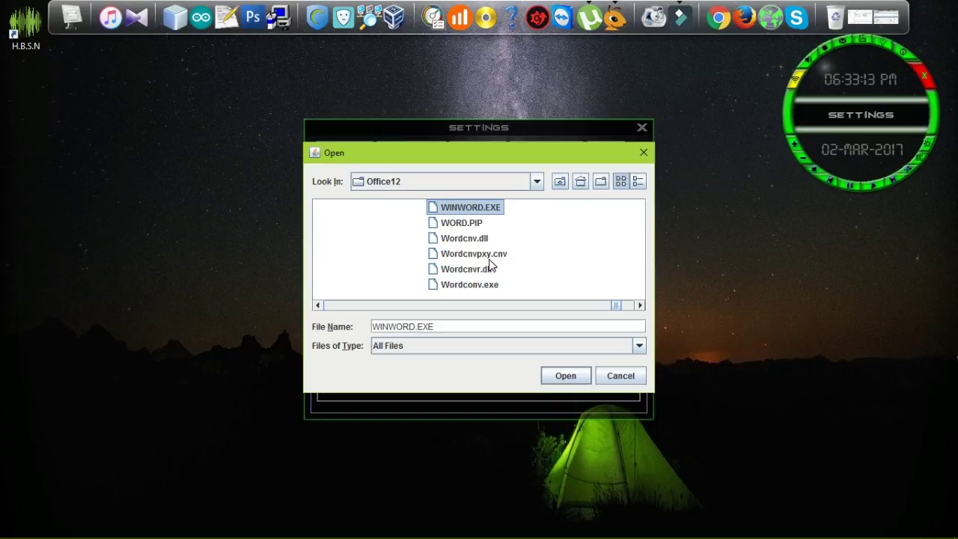
click(563, 376)
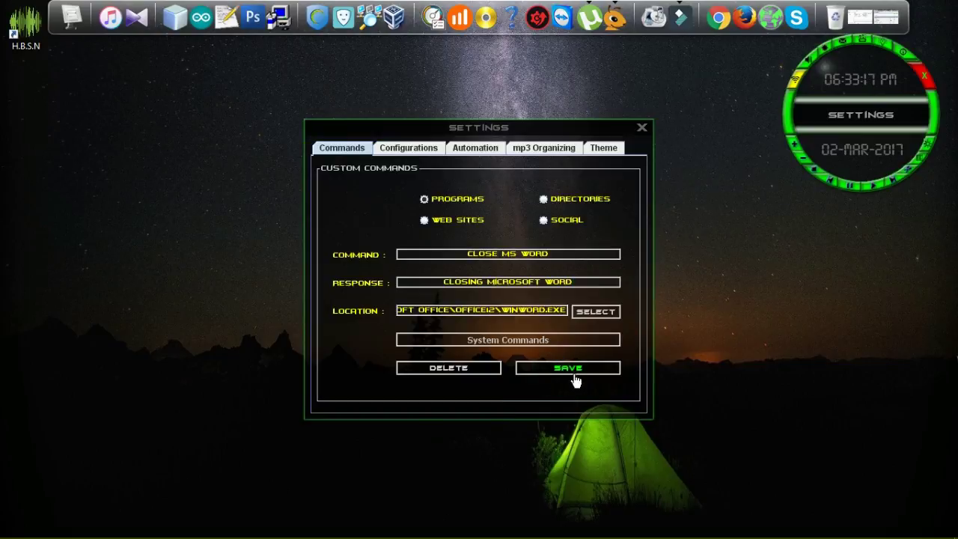
click(566, 374)
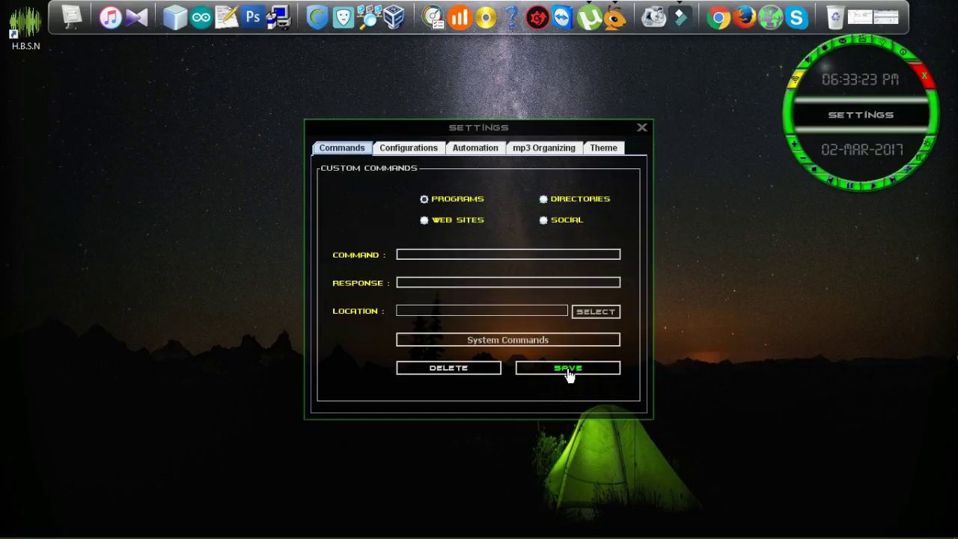
Step: Begin a custom command of the Programs type with the command phrase OPEN PHOTOSHOP
click(425, 199)
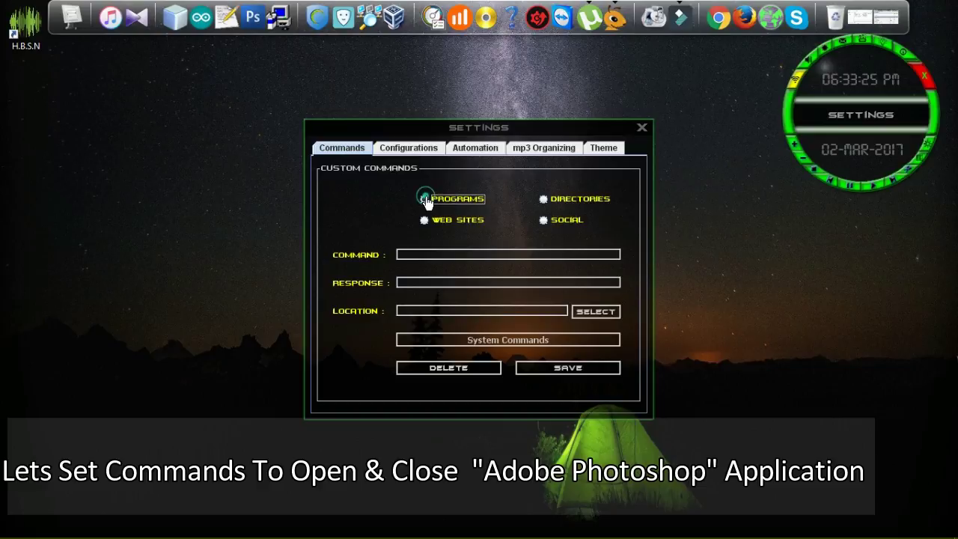
click(452, 255)
text(O)
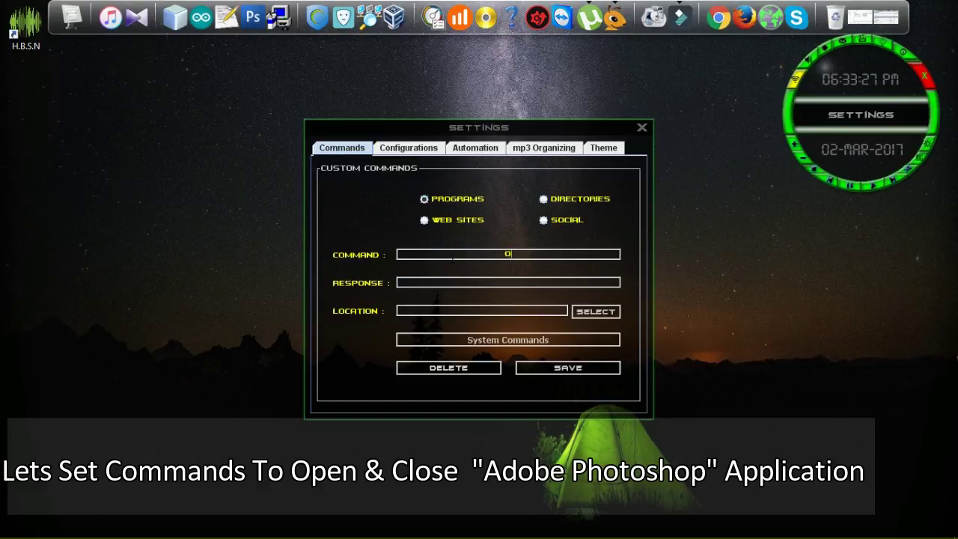
text(PEN PHOTO)
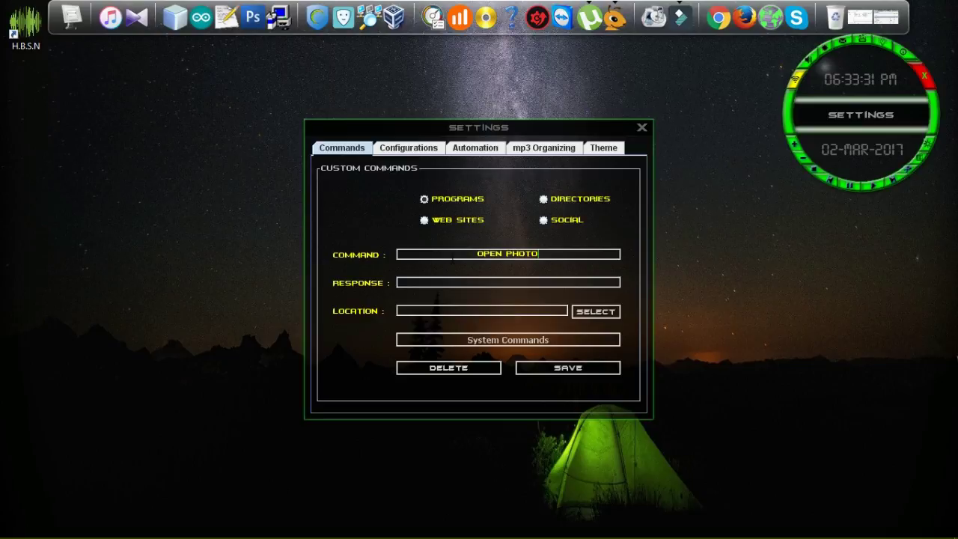
text(SHOP)
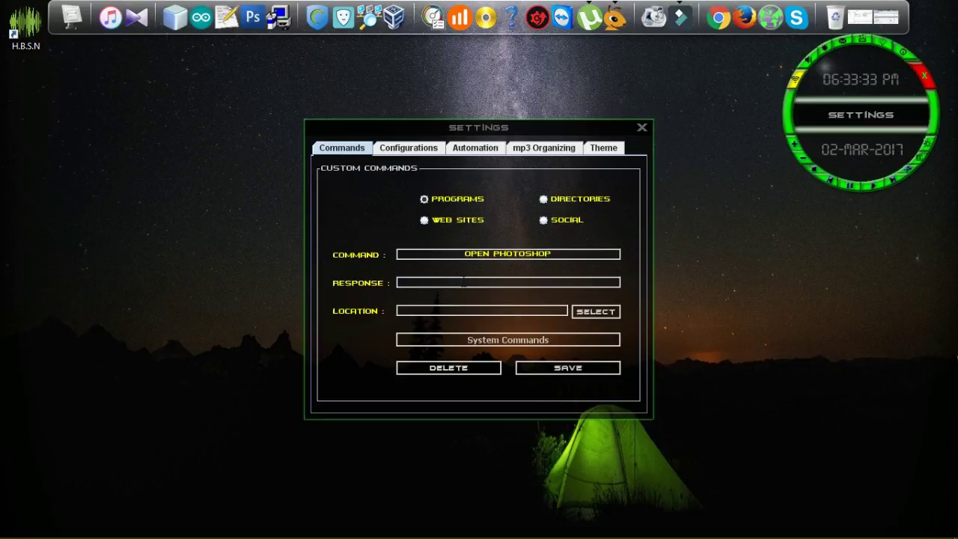
Step: Set the response for the OPEN PHOTOSHOP command to OPENING ADOBE PHOTOSHOP
click(462, 280)
text(OPENING ADOBE PHOTO)
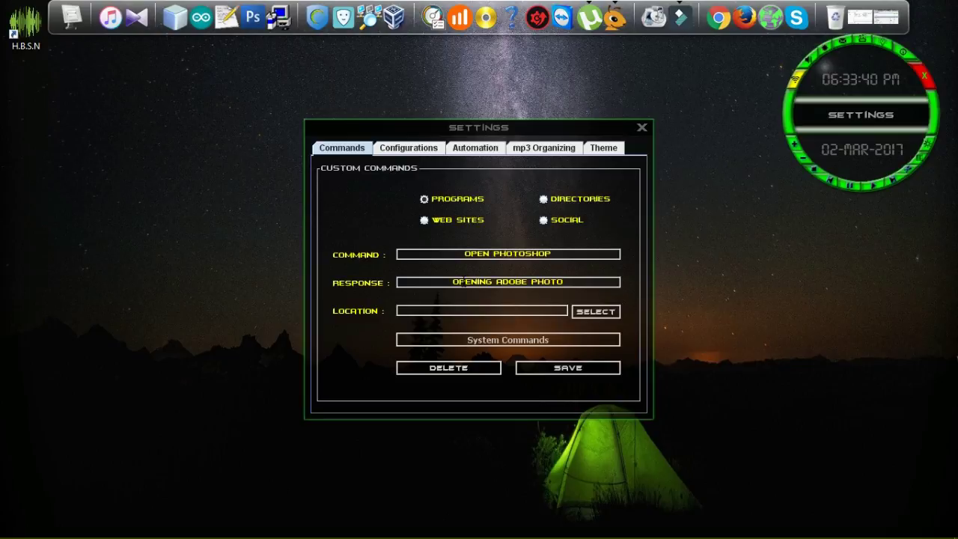
text(SHOP)
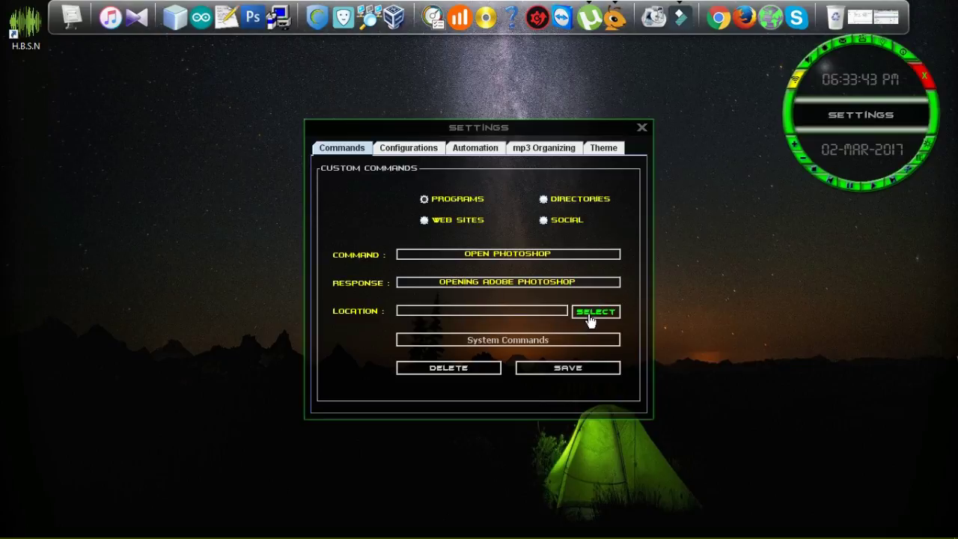
Step: Browse for the OPEN PHOTOSHOP command's program location, going to the Program Files (x86) folder on drive OS (C:)
click(590, 313)
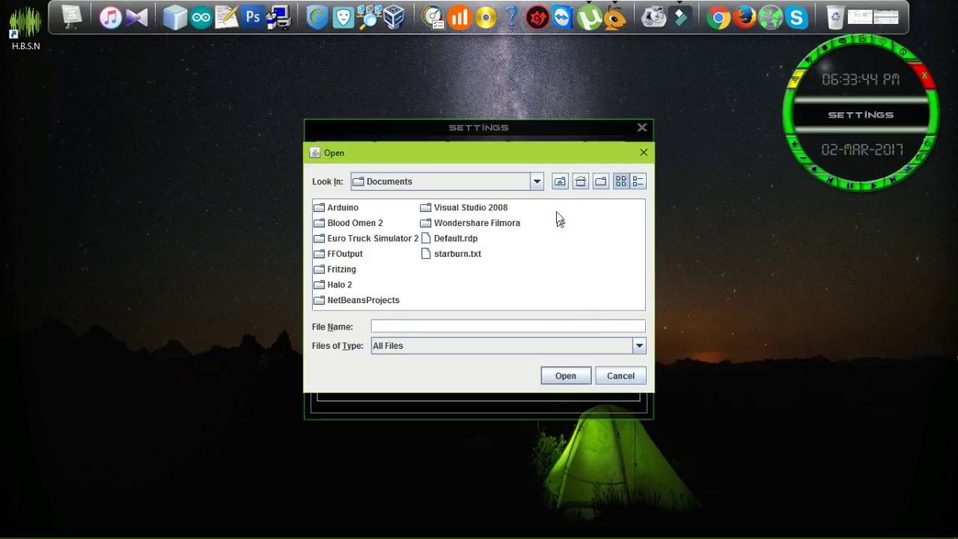
click(538, 181)
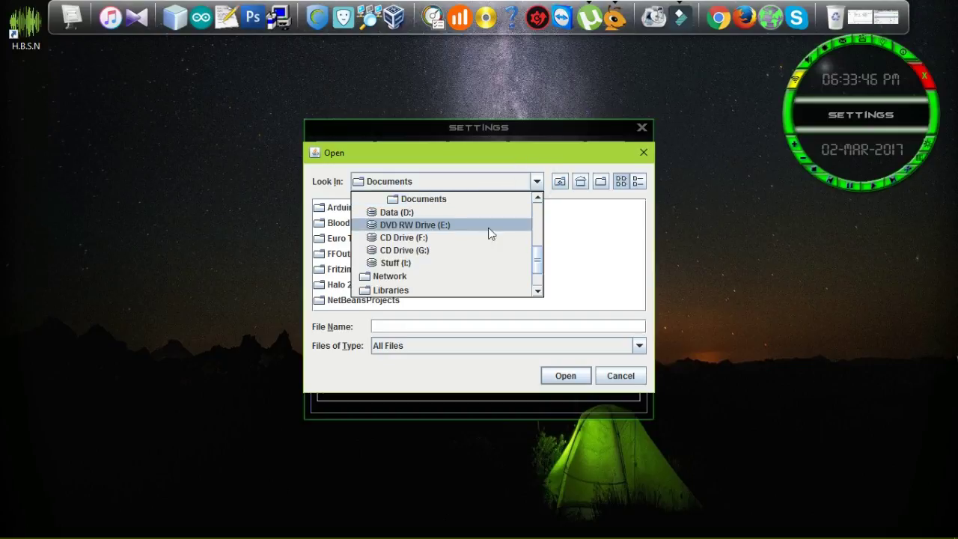
drag(539, 261, 539, 240)
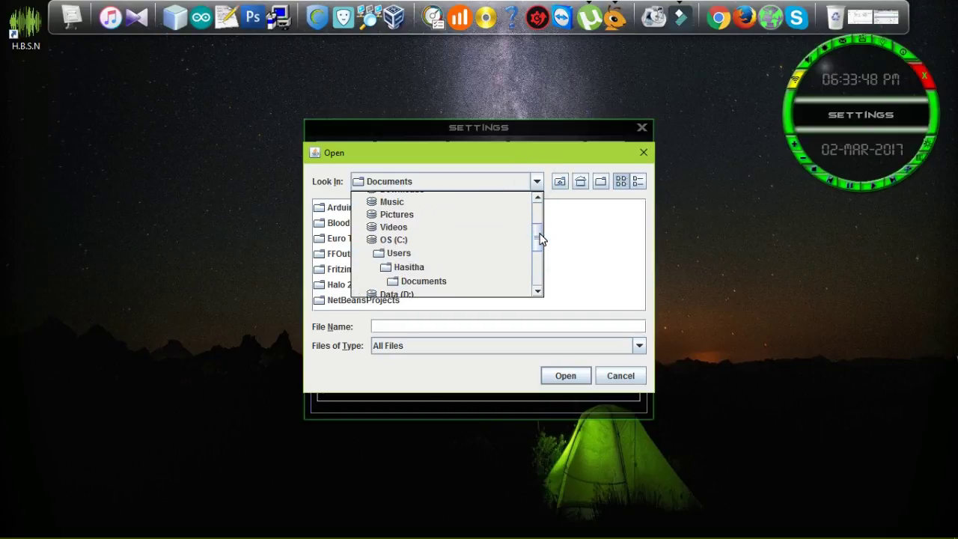
click(418, 240)
click(424, 268)
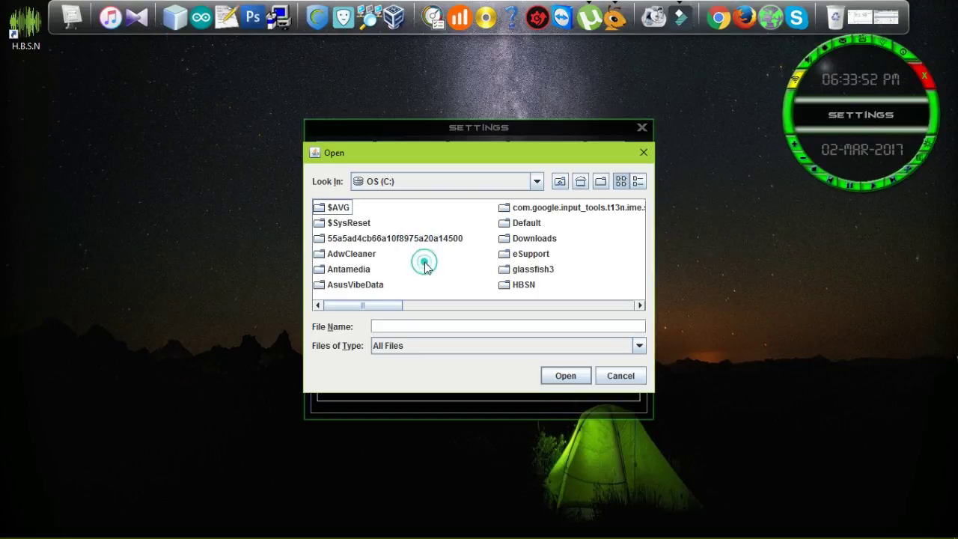
key(p)
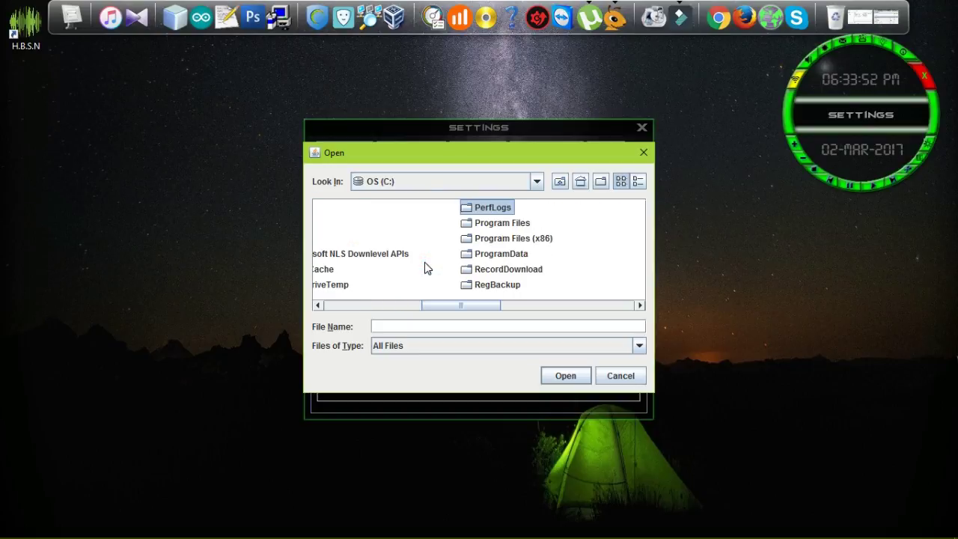
double_click(502, 241)
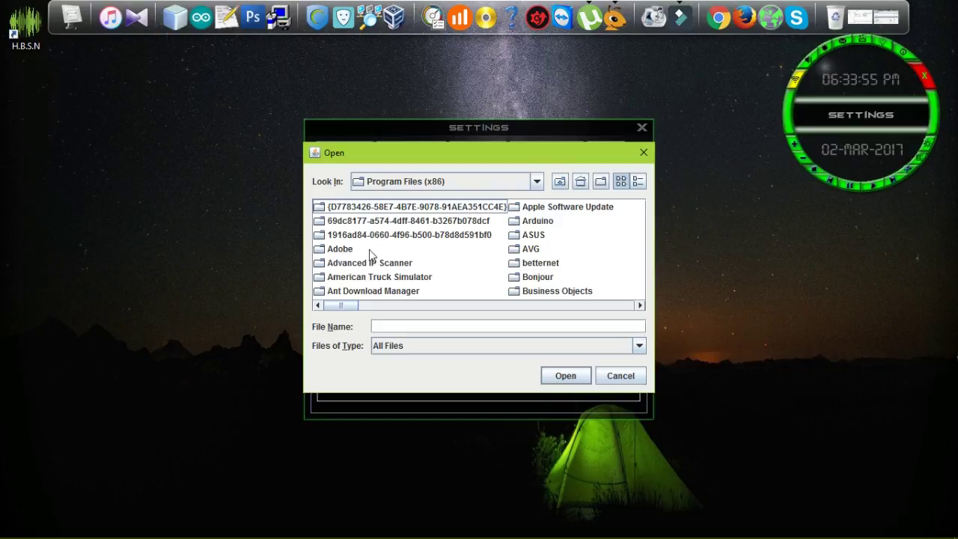
Step: Choose Photoshop.exe from Adobe\Adobe Photoshop CS3 as the program location and save the OPEN PHOTOSHOP command
double_click(337, 251)
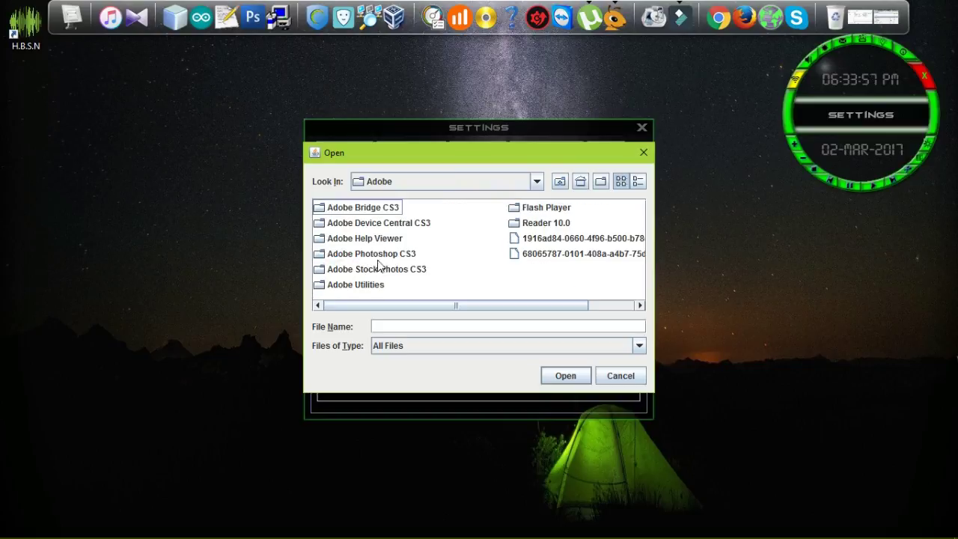
double_click(405, 256)
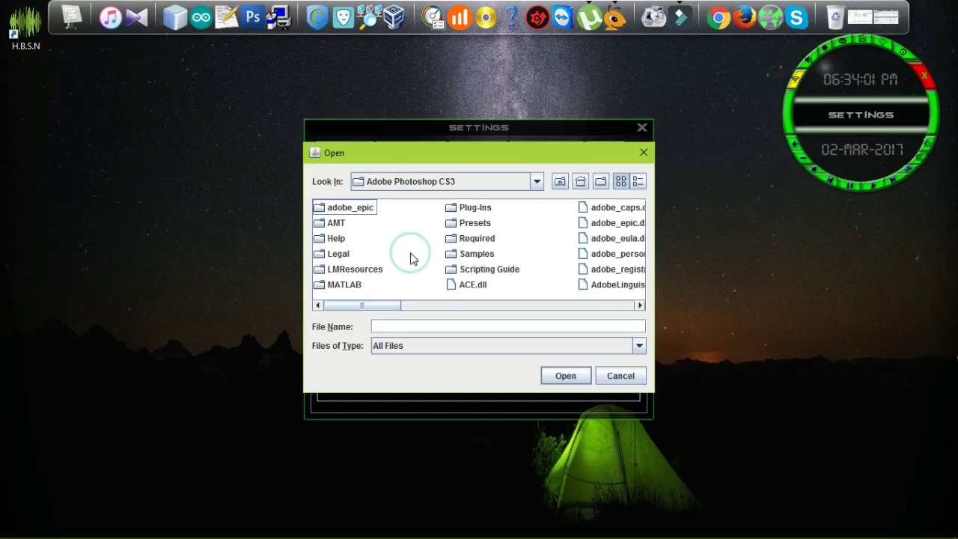
text(ph)
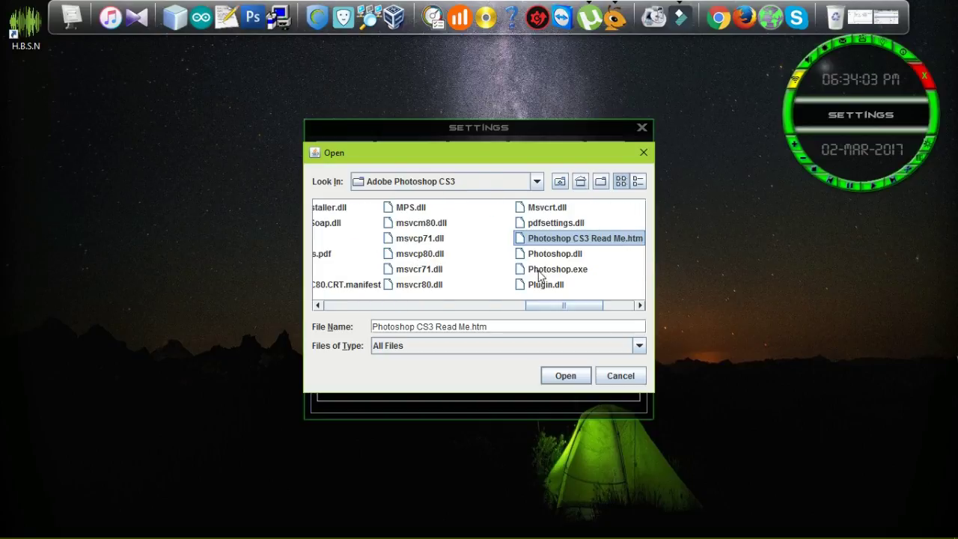
click(542, 276)
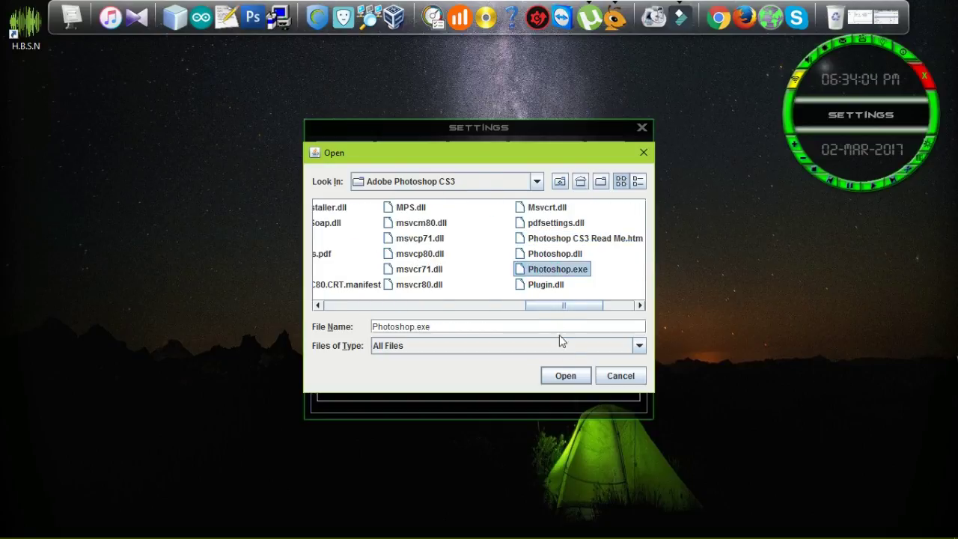
click(565, 375)
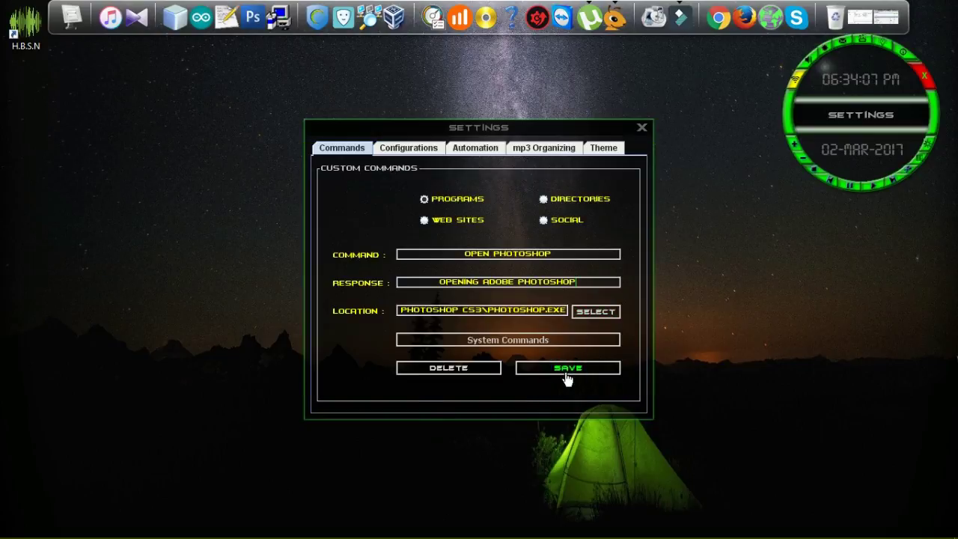
click(567, 377)
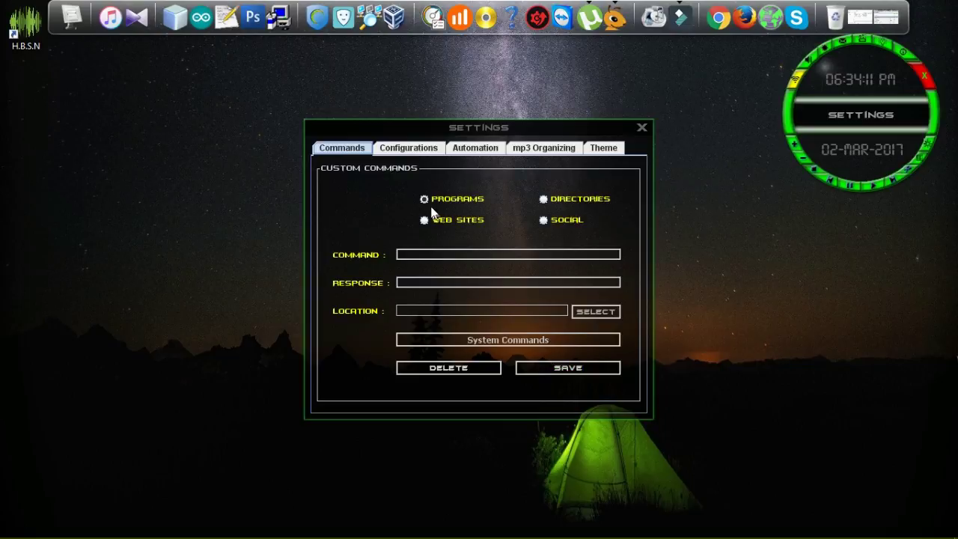
Step: Begin another custom command of the Programs type with the command phrase CLOSE PHOTOSHOP
click(425, 200)
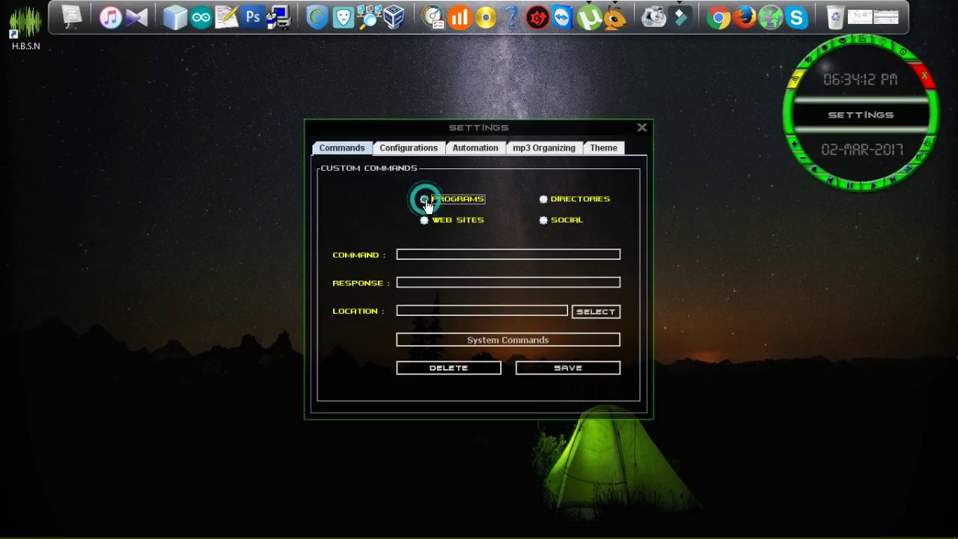
click(461, 254)
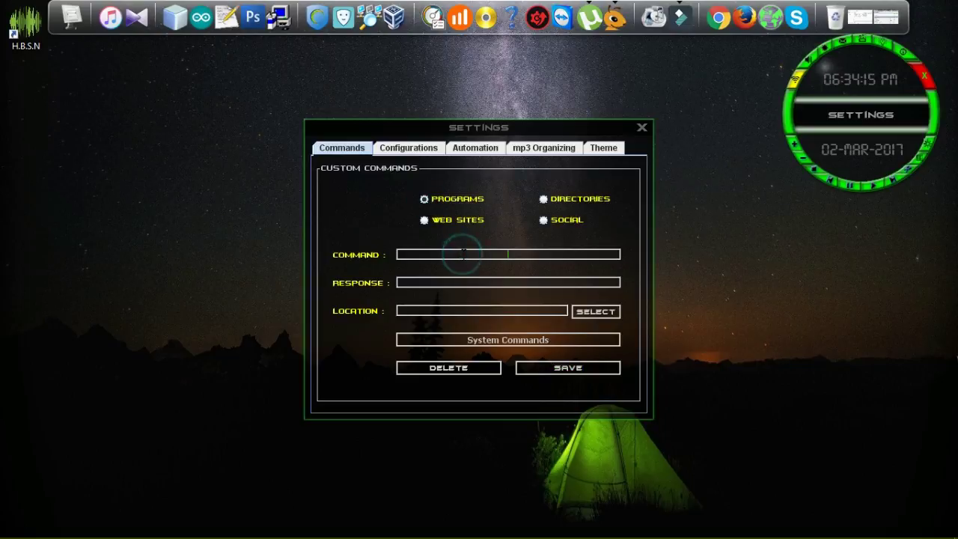
text(CLOSE PHOTO)
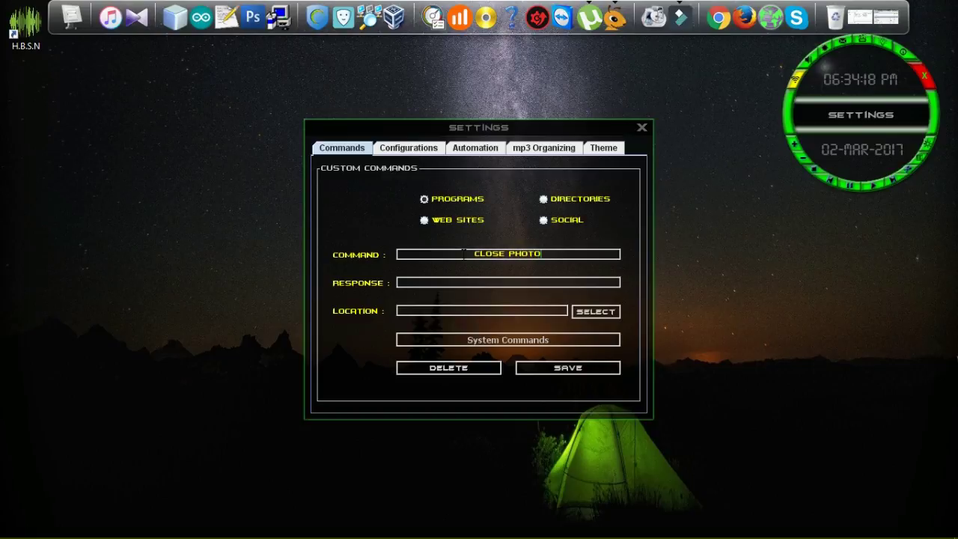
text(SHOP)
Step: Set the response for the CLOSE PHOTOSHOP command to CLOSING ADOBE PHOTOSHOP
click(469, 281)
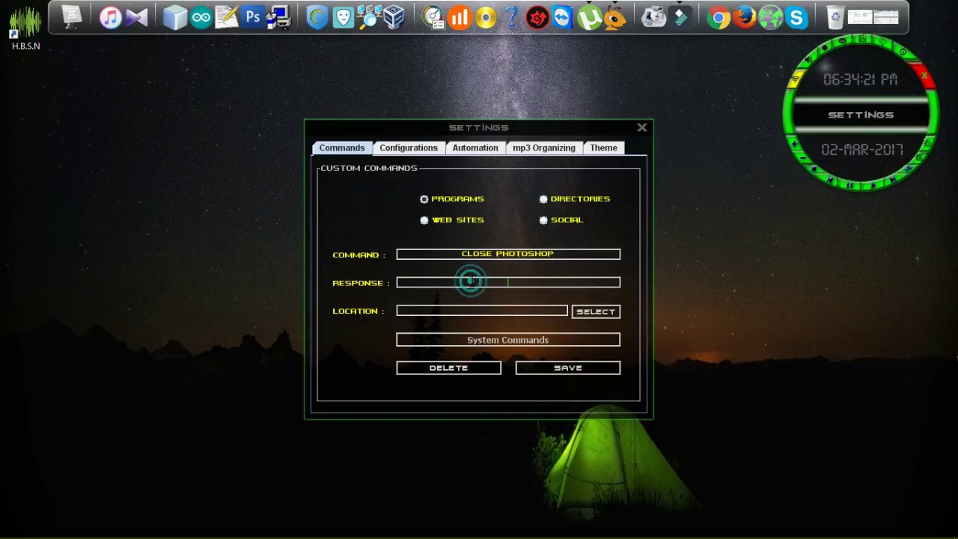
text(CLOSI)
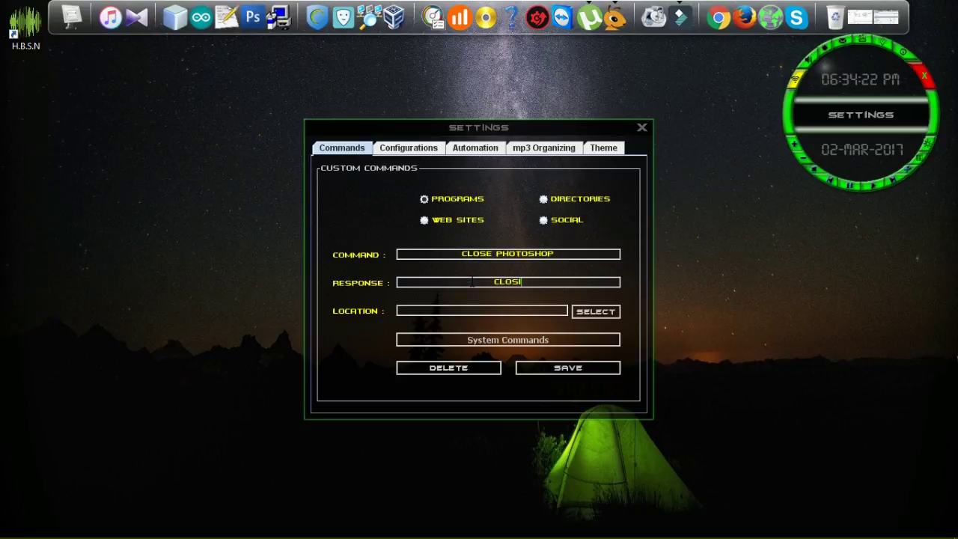
text(NG ADOBE PHOTOSHOP)
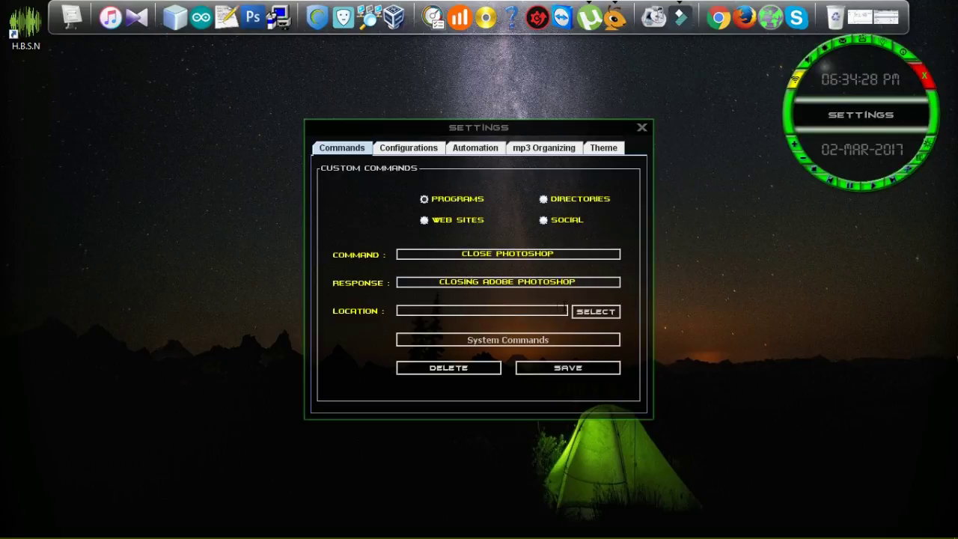
Step: Browse for the CLOSE PHOTOSHOP command's program location, going to the Program Files (x86) folder on drive OS (C:)
click(586, 318)
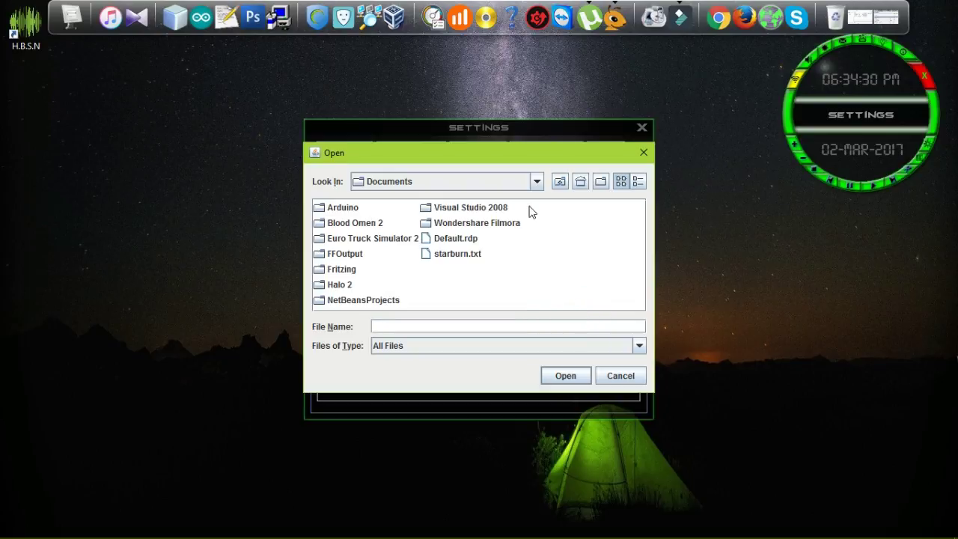
click(532, 182)
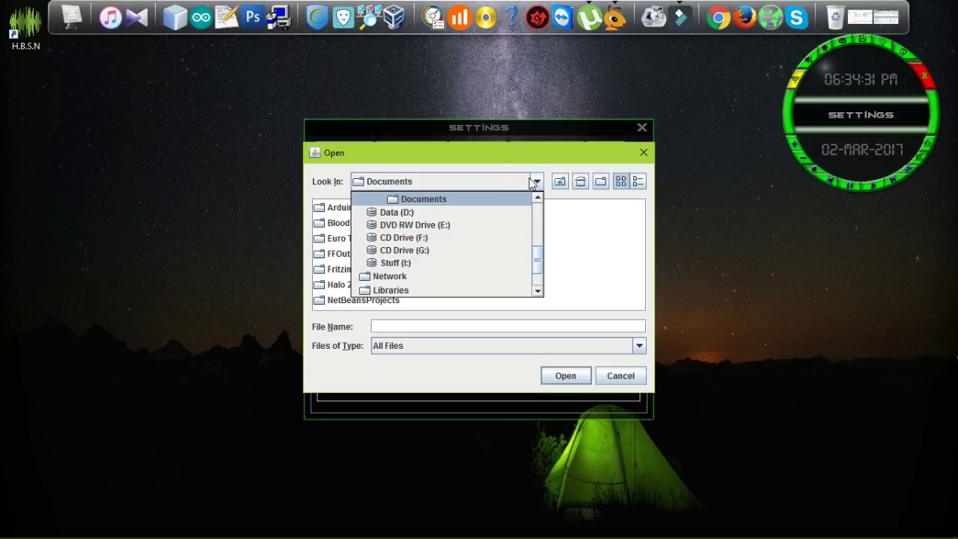
click(397, 214)
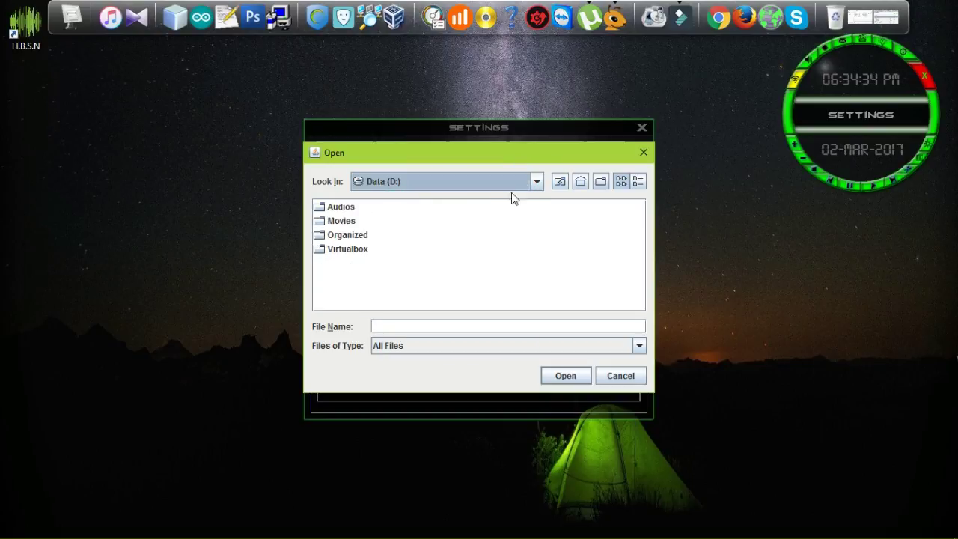
click(537, 181)
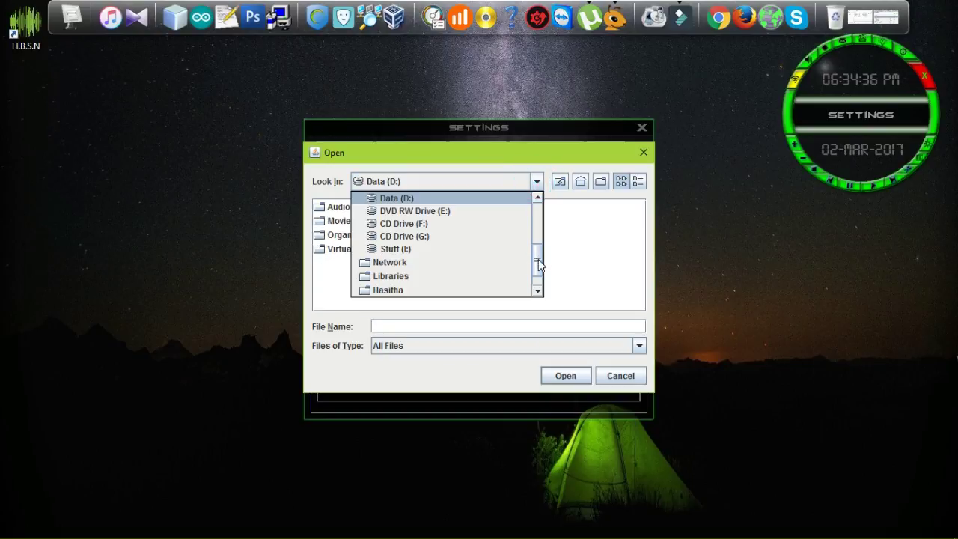
drag(538, 259, 536, 250)
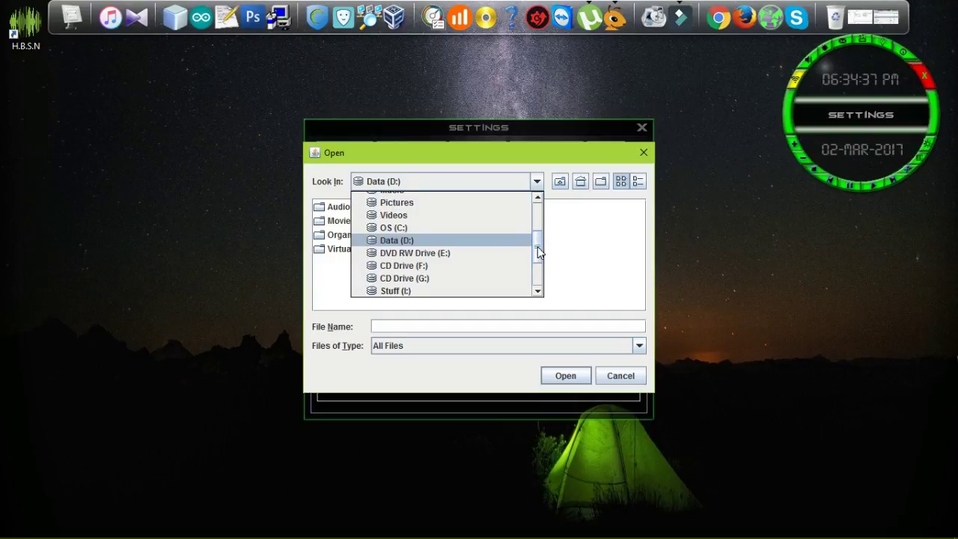
click(415, 229)
key(p)
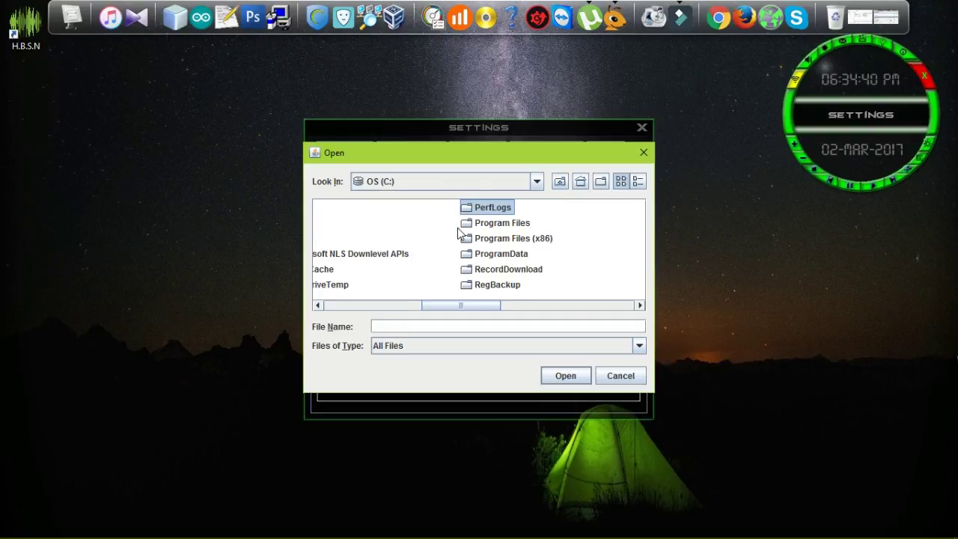
double_click(486, 238)
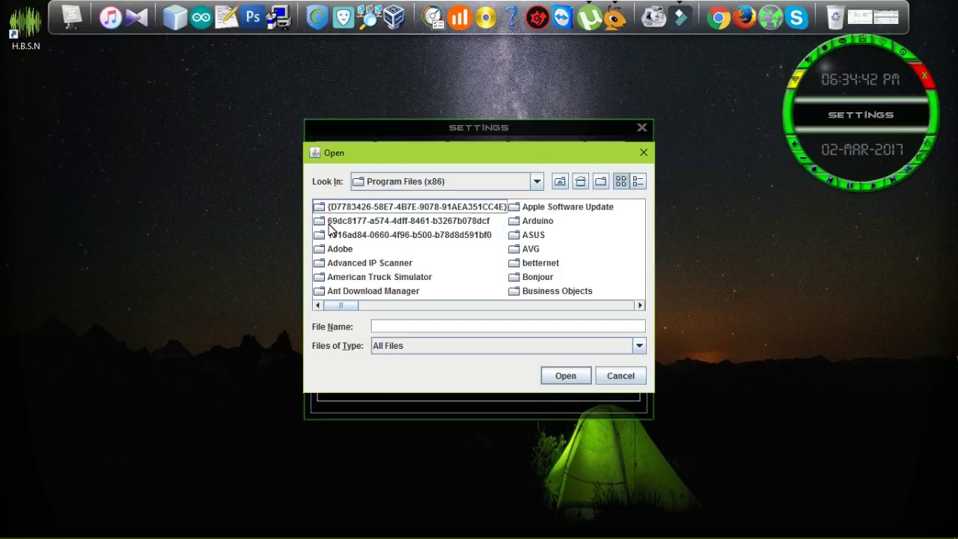
Step: Choose Photoshop.exe from Adobe\Adobe Photoshop CS3 as the program location and save the CLOSE PHOTOSHOP command
double_click(333, 249)
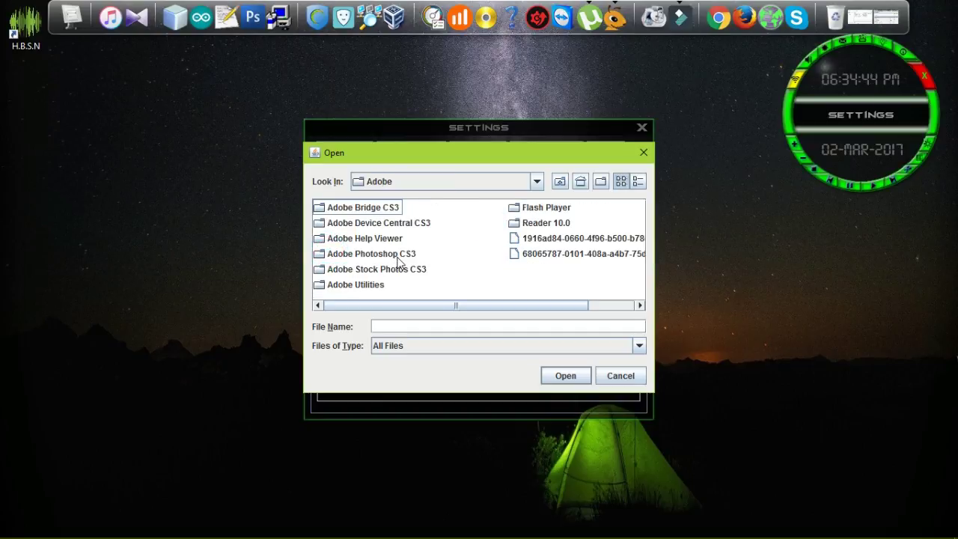
double_click(398, 258)
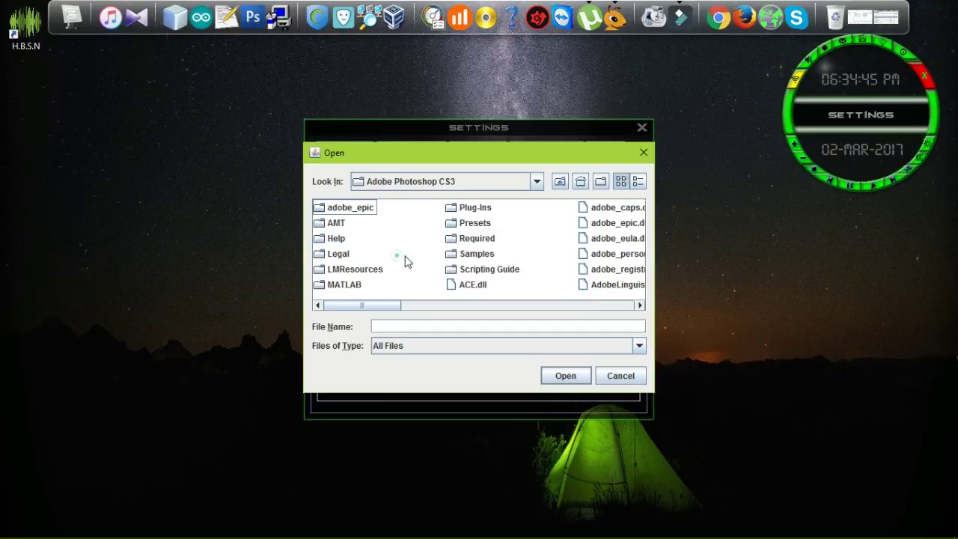
click(526, 259)
text(ph)
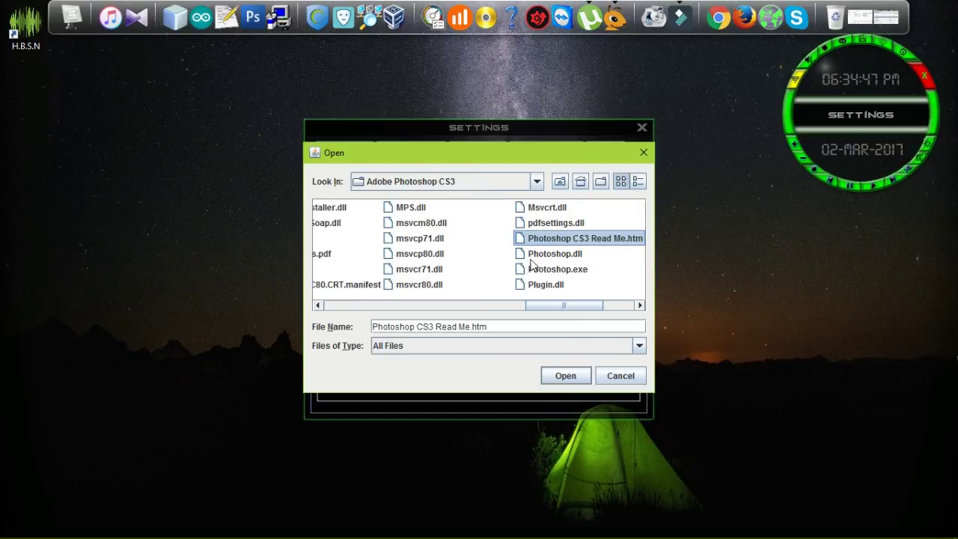
click(553, 269)
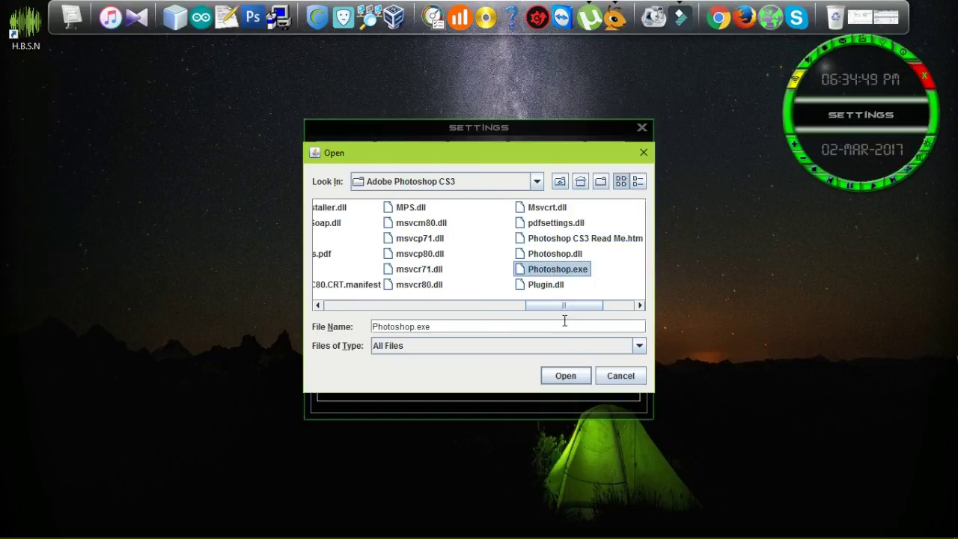
click(565, 374)
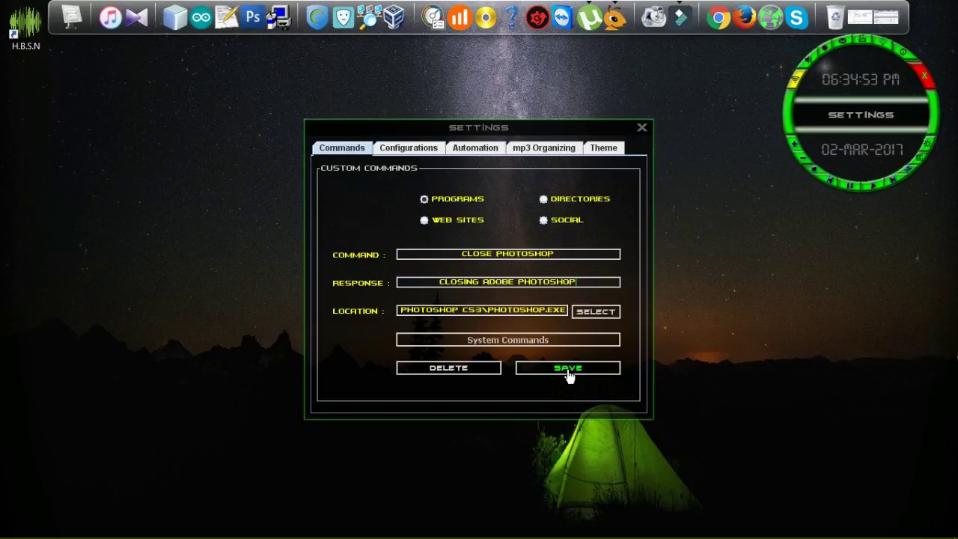
click(568, 370)
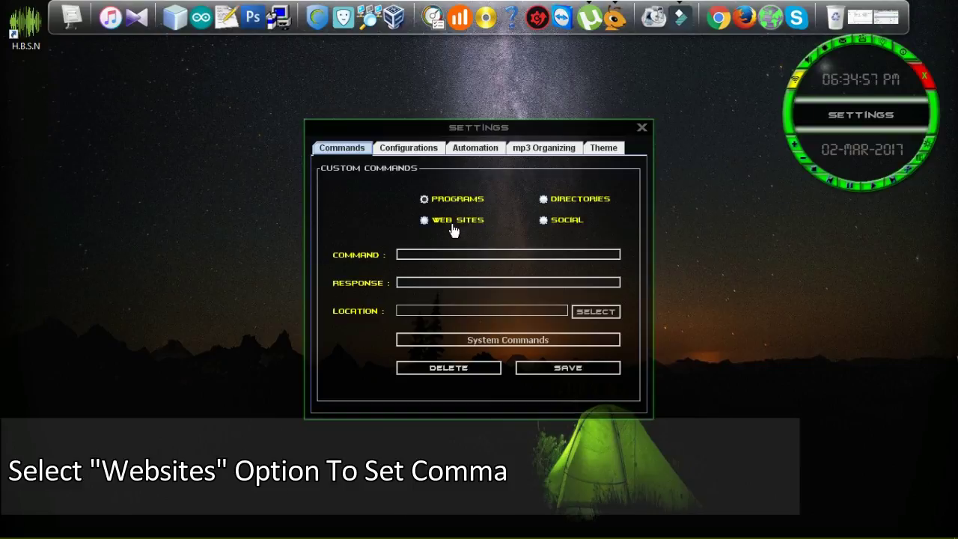
Step: Begin a custom command of the Web Sites type with the phrase OPEN FACEBOOK and the response OPENING FACEBOOK
click(425, 220)
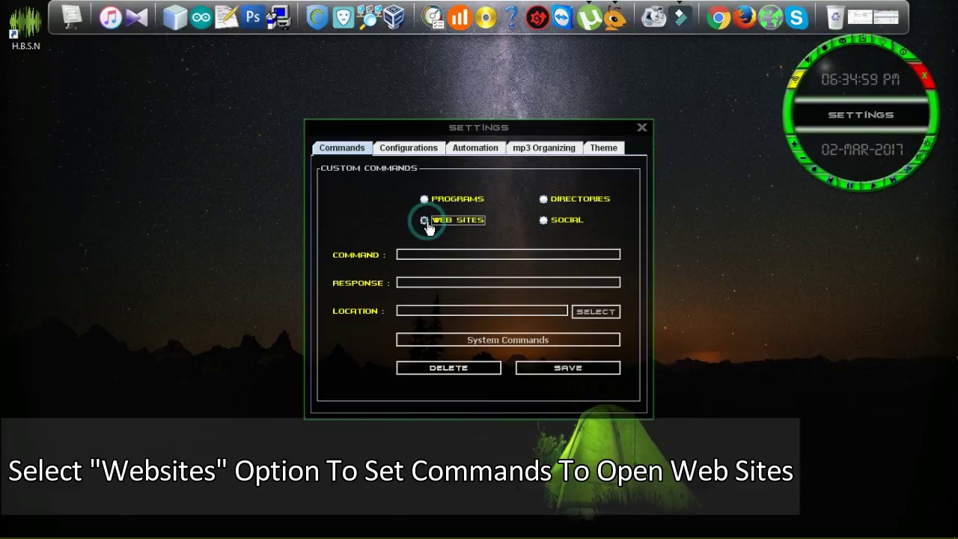
click(438, 252)
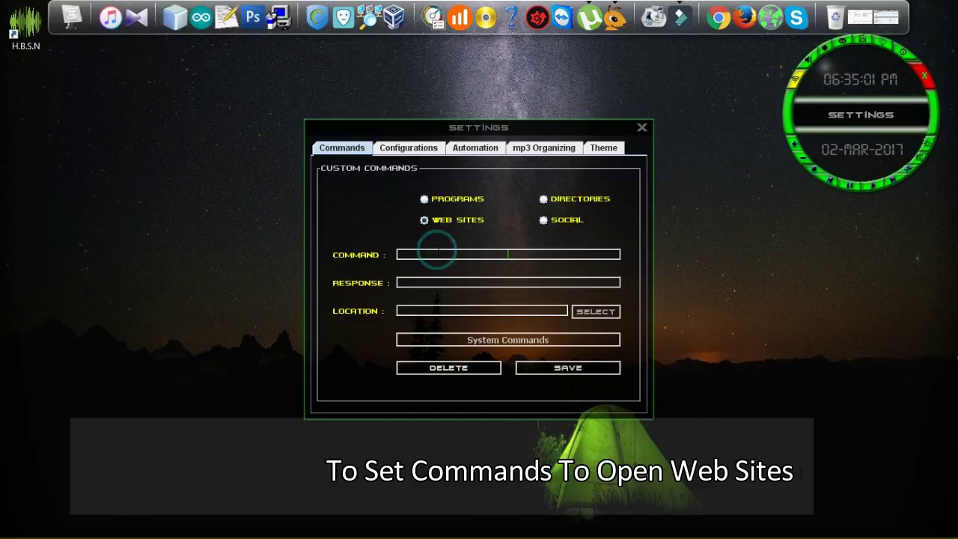
text(open fac)
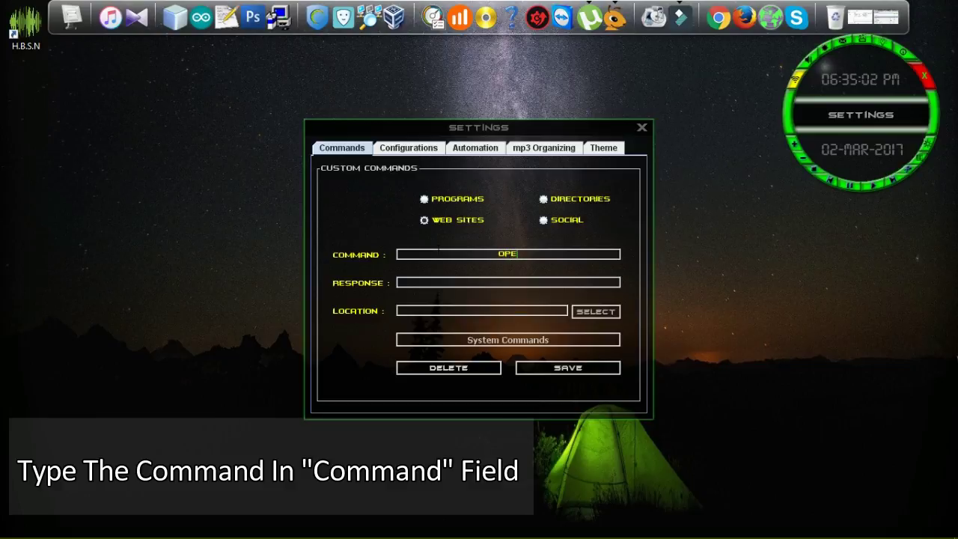
text(ebook)
click(457, 280)
text(open)
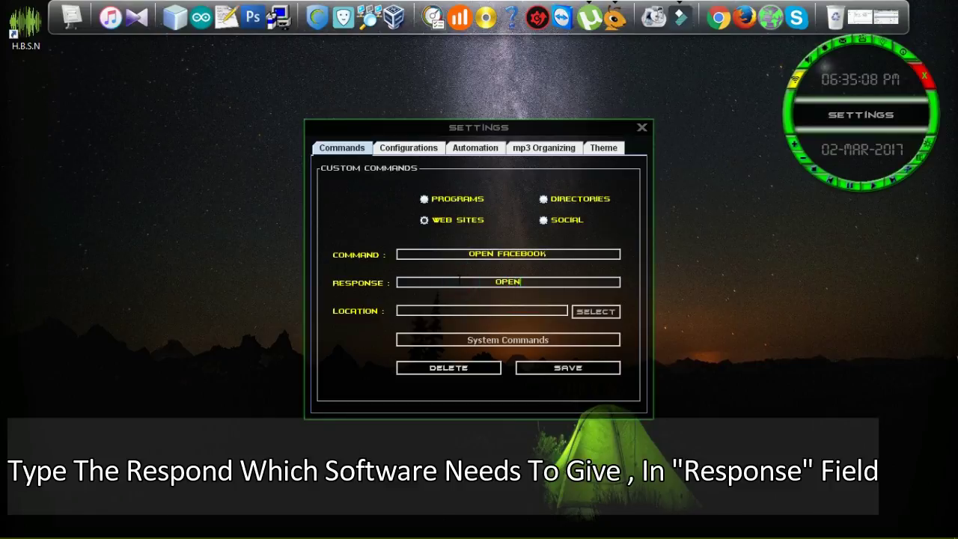
text(ing facebook)
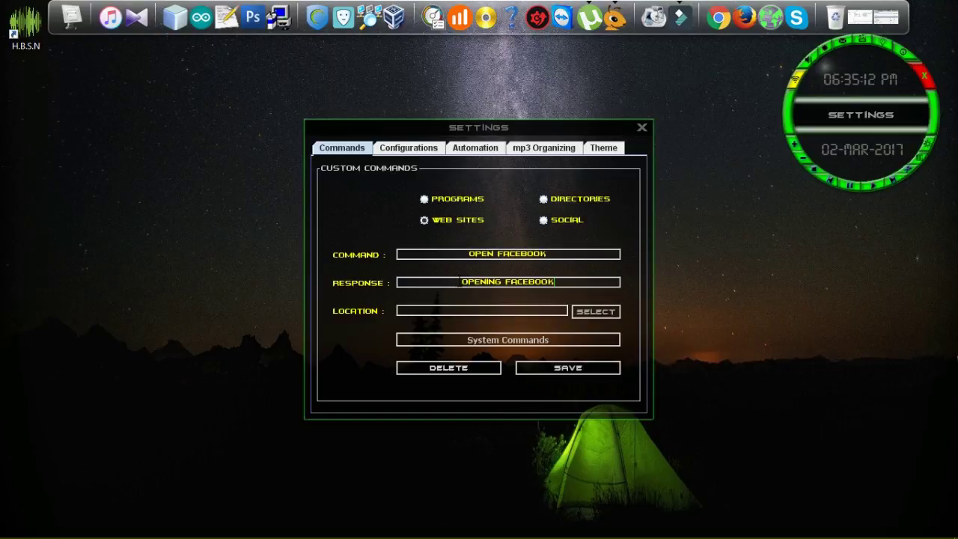
click(480, 310)
text(www.)
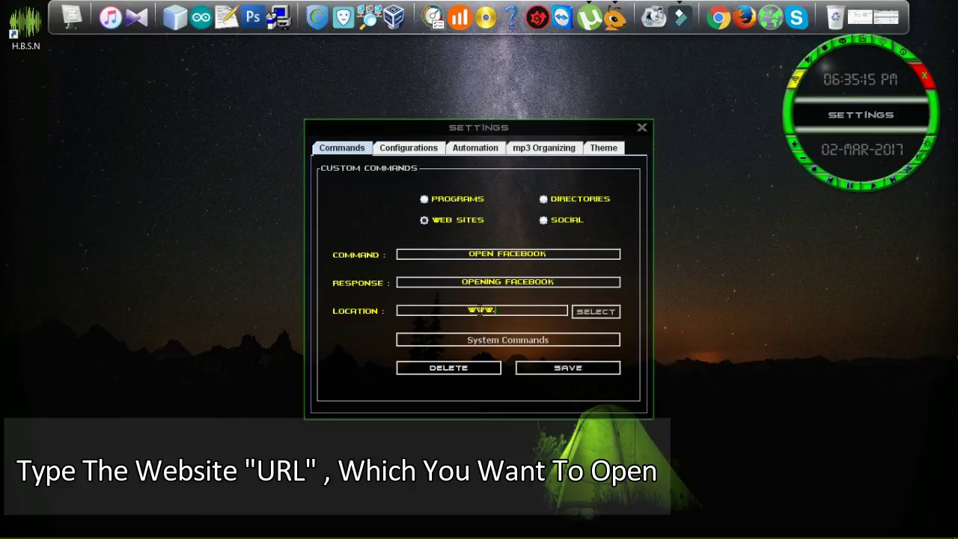
text(faceboo)
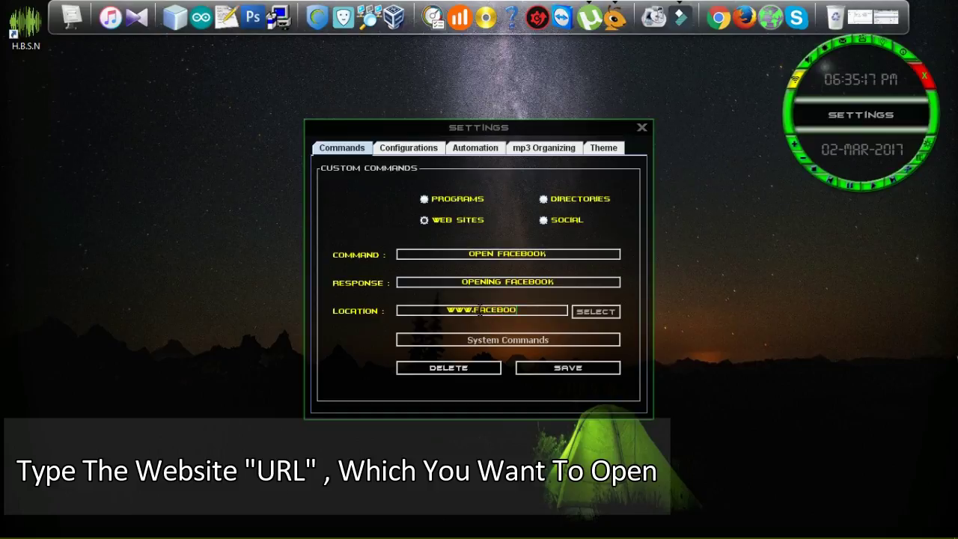
text(k.co)
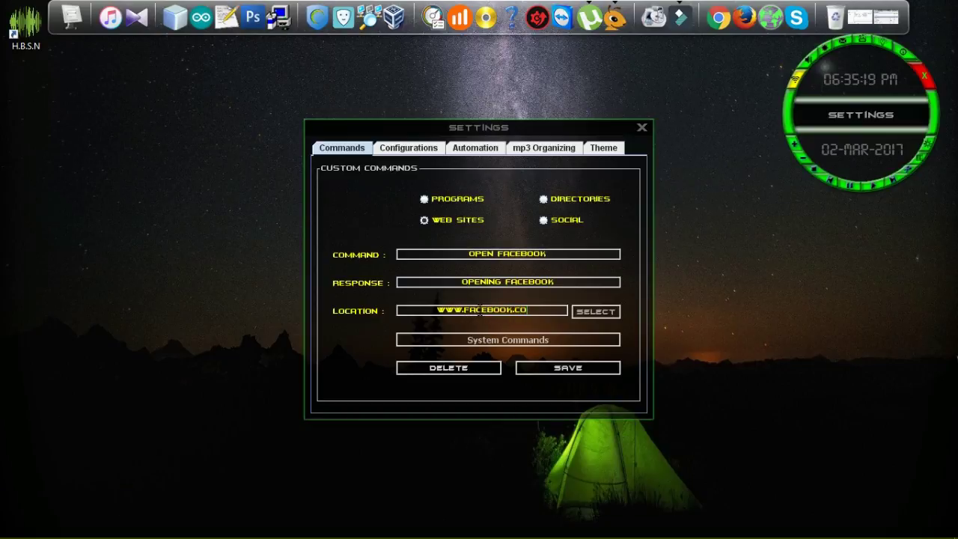
text(m)
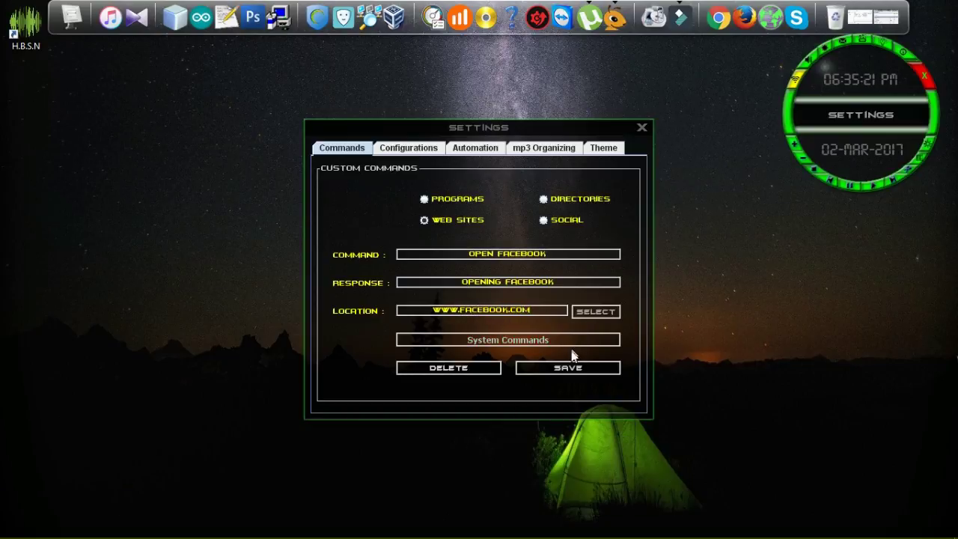
click(569, 368)
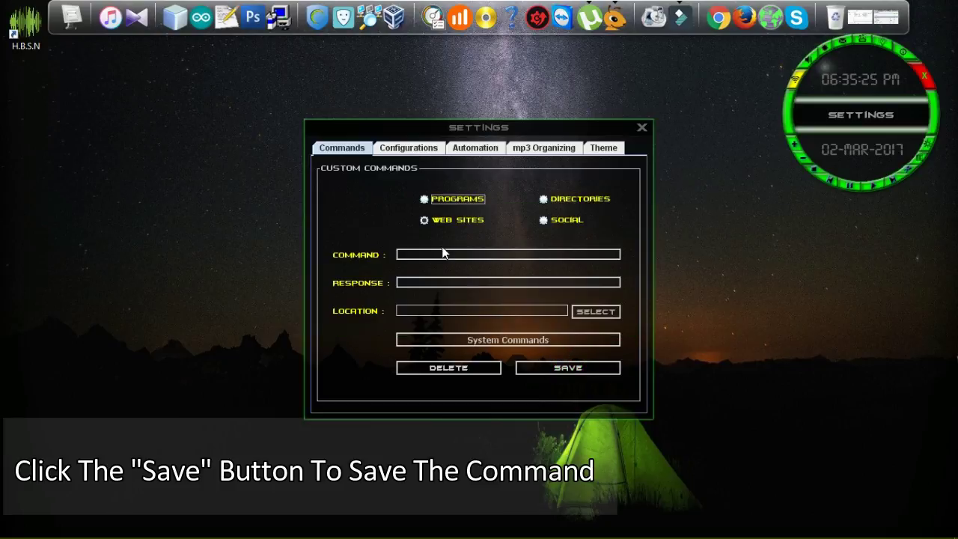
Step: Begin another Web Sites command with the phrase OPEN YOU TUBE and the response OPENING YOUTUBE
click(424, 219)
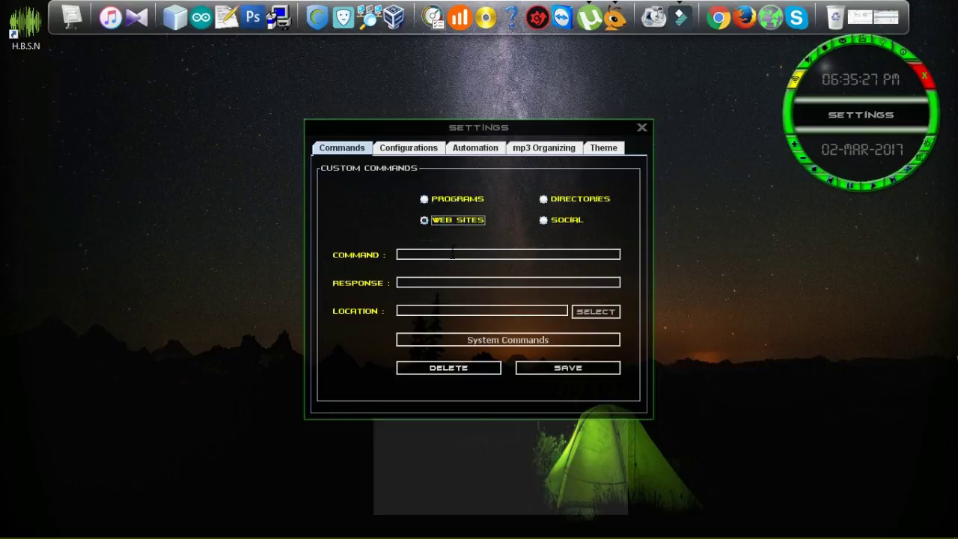
click(451, 253)
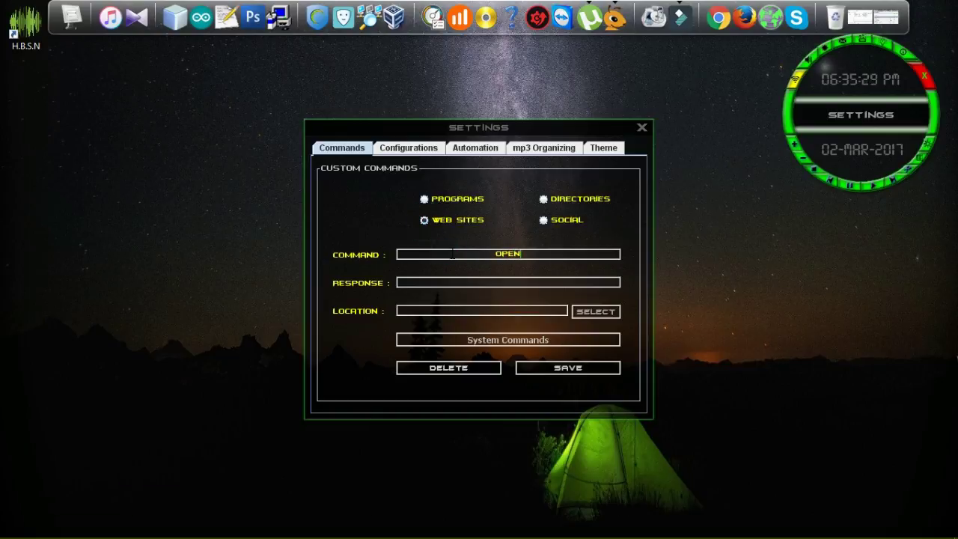
text(OPEN YOU TUBE)
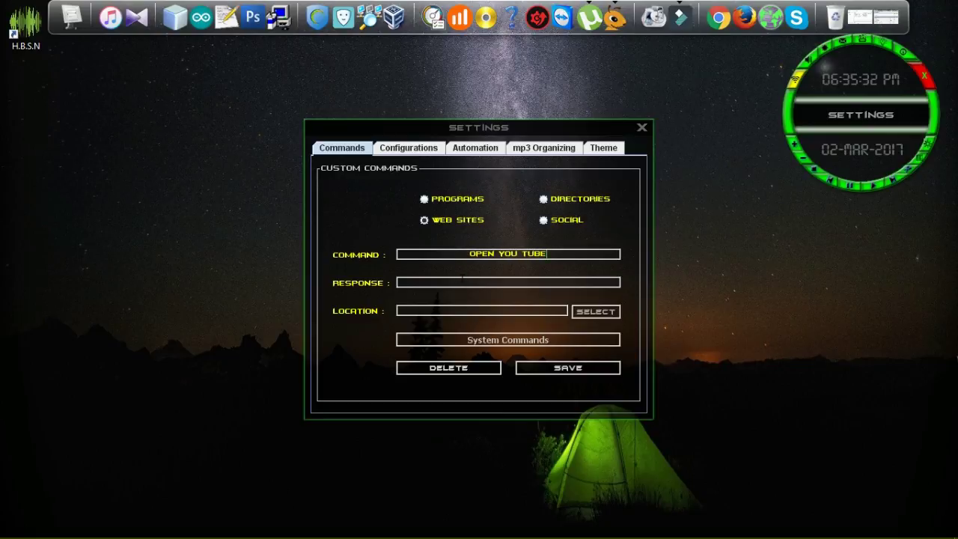
click(462, 278)
text(OPENING YOUTUBE)
click(474, 307)
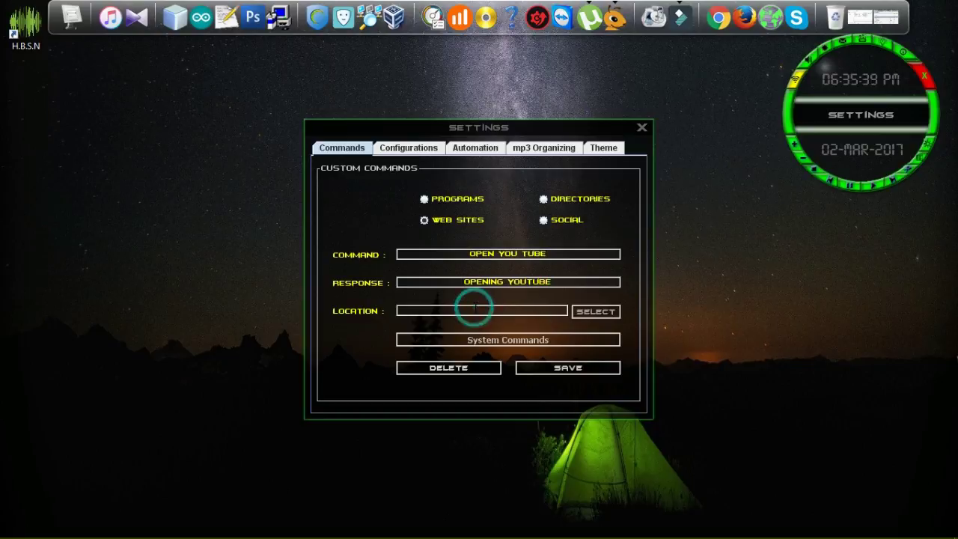
text(www)
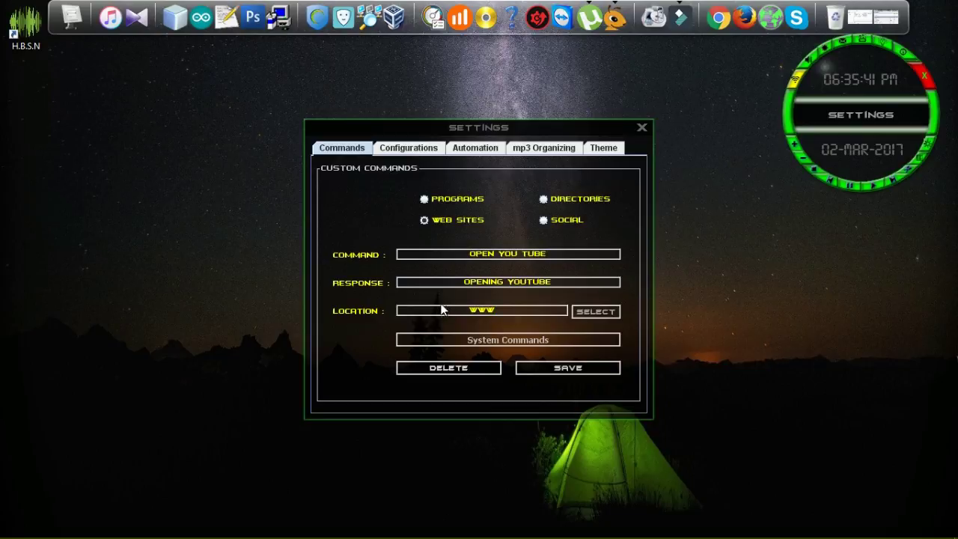
text(.yo)
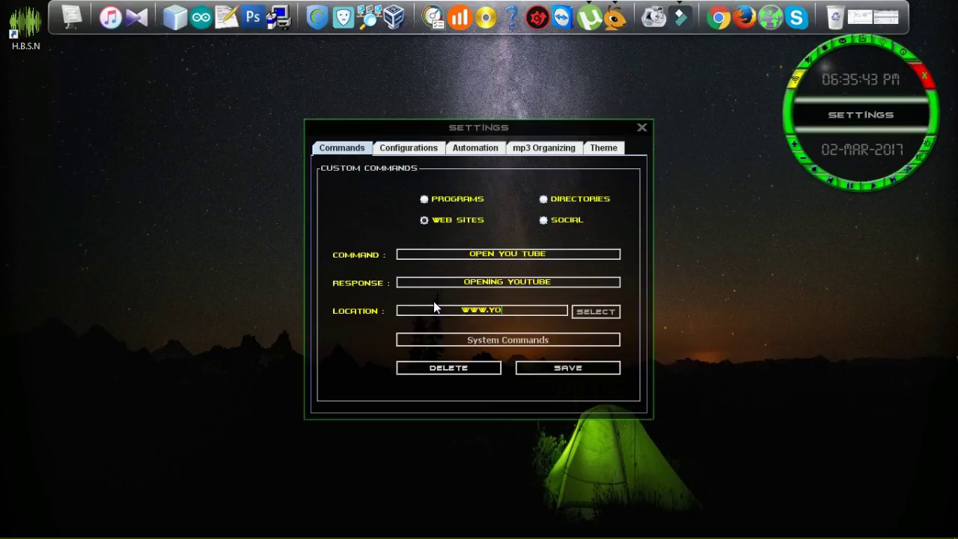
text(utube.com)
click(569, 371)
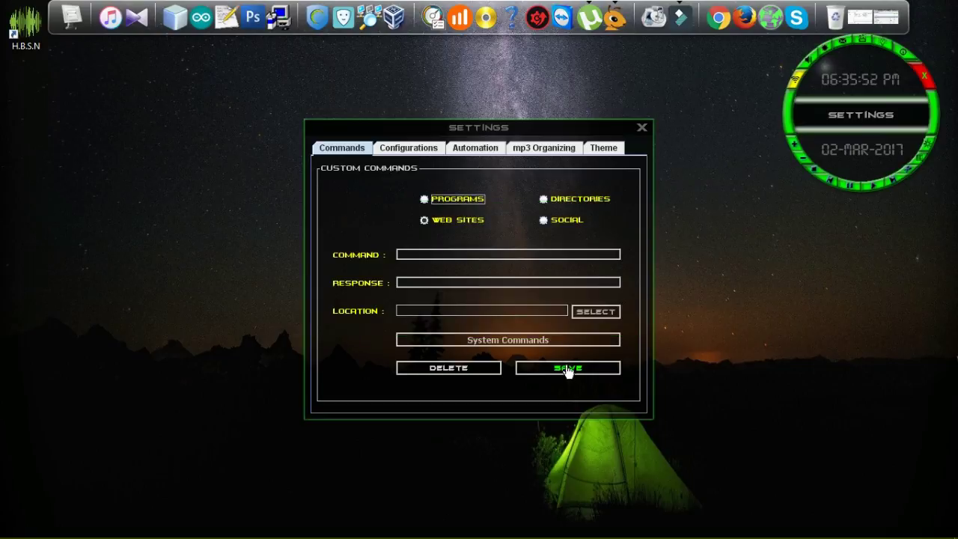
Step: Begin a custom command of the Directories type with the phrase GO TO MOVIES FOLDER and the response AS YOUR WISH SIR
click(543, 200)
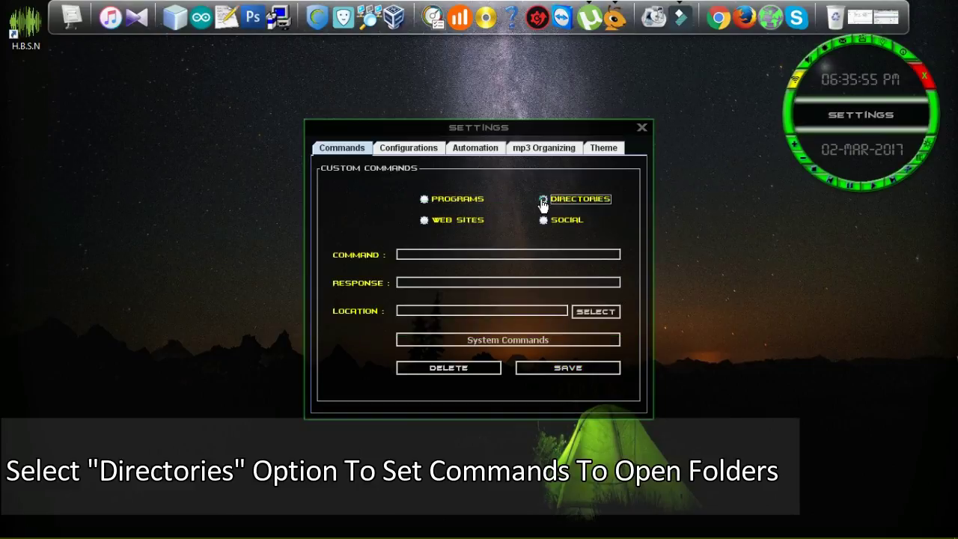
click(524, 252)
text(GO TO)
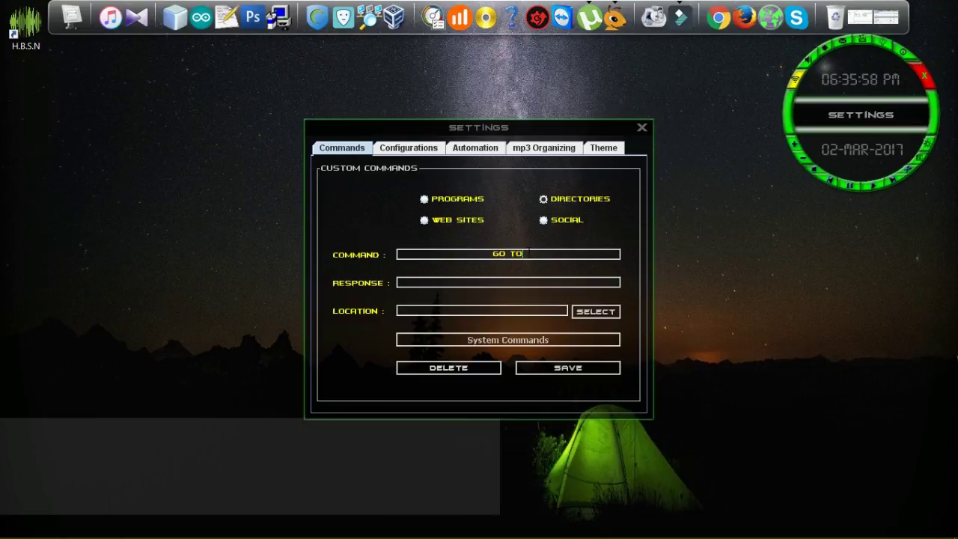
text( MOVIES)
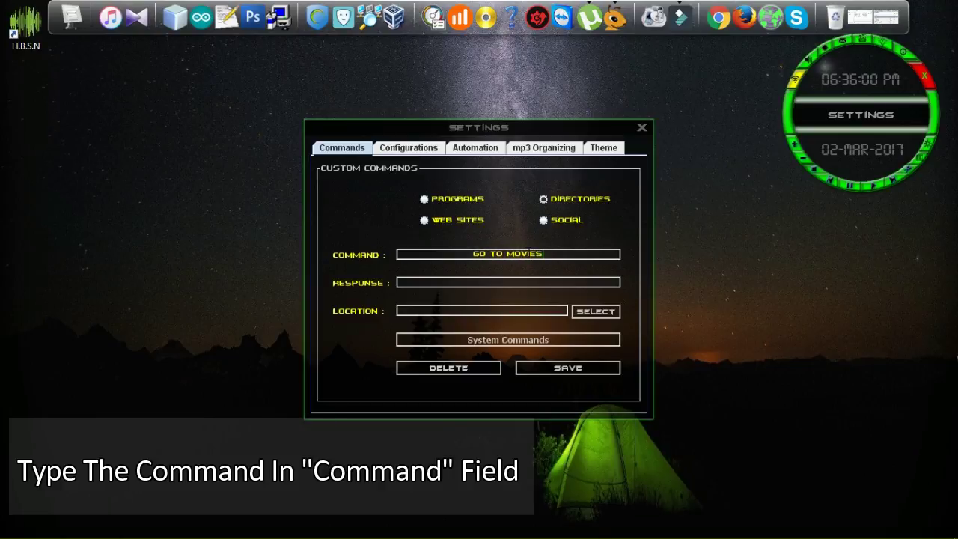
text( FOLDER)
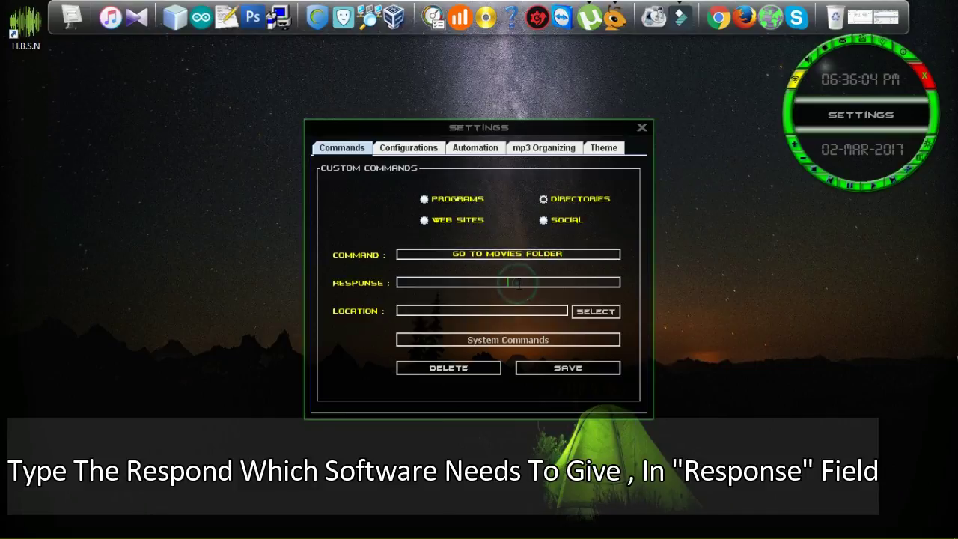
click(517, 282)
text(AS YOUR )
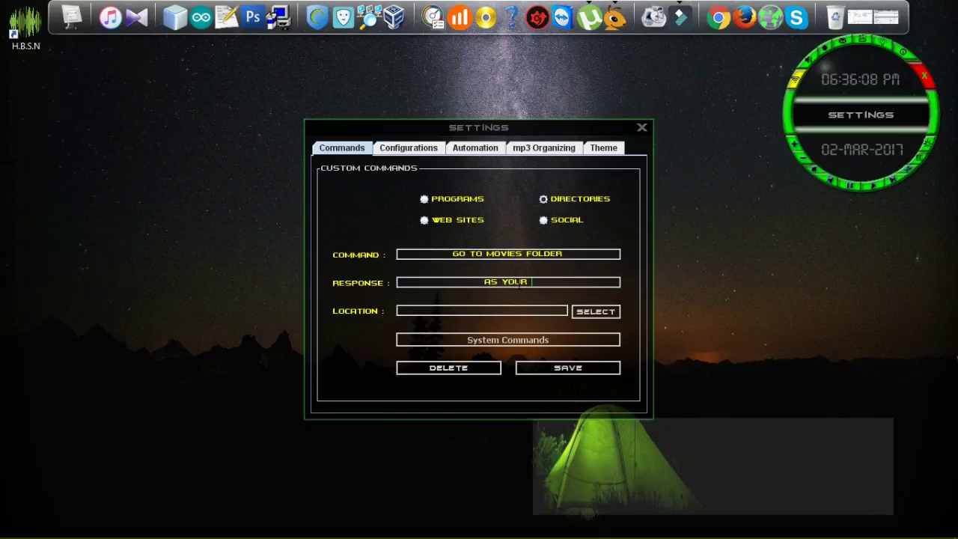
text(WISH SIR)
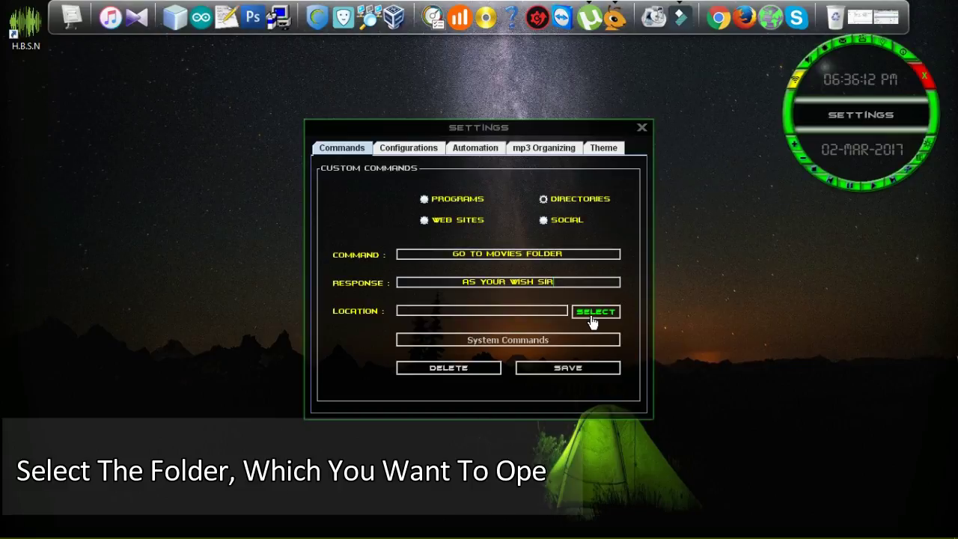
Step: Set the GO TO MOVIES FOLDER command's location to the Movies folder on drive D: and save the command
click(591, 315)
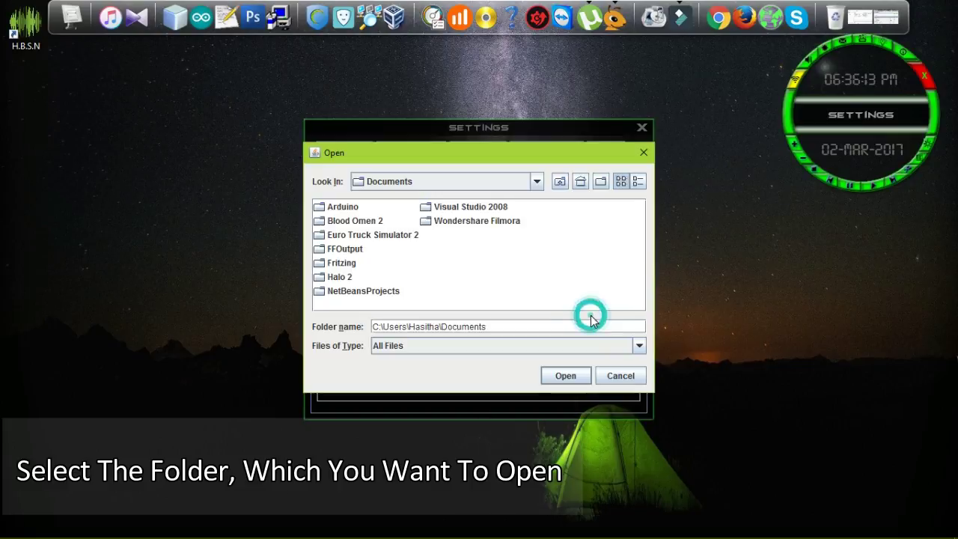
click(537, 181)
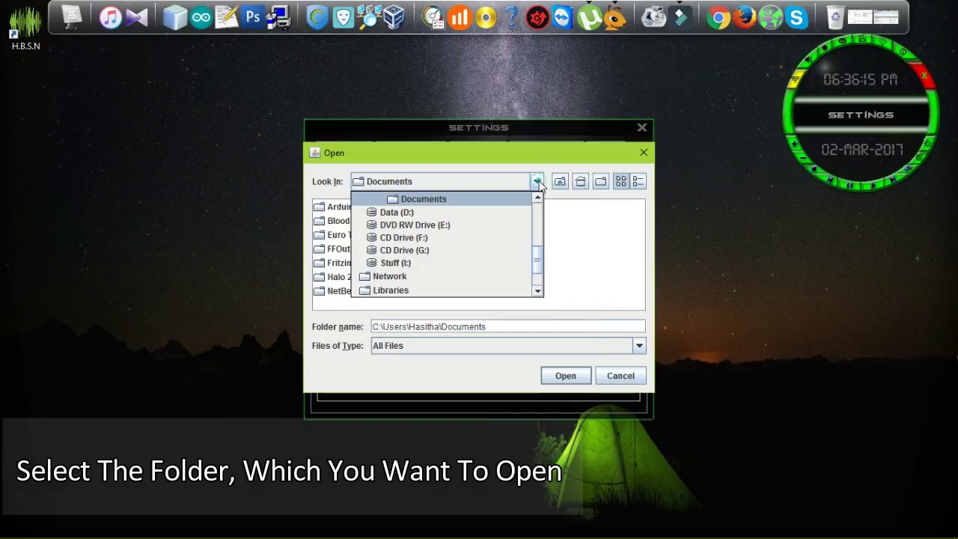
click(412, 213)
click(353, 221)
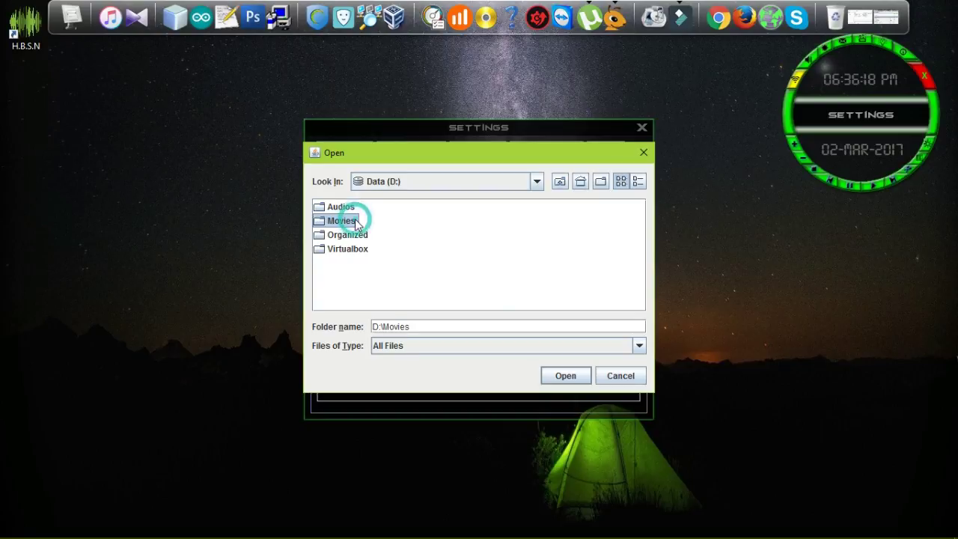
click(565, 376)
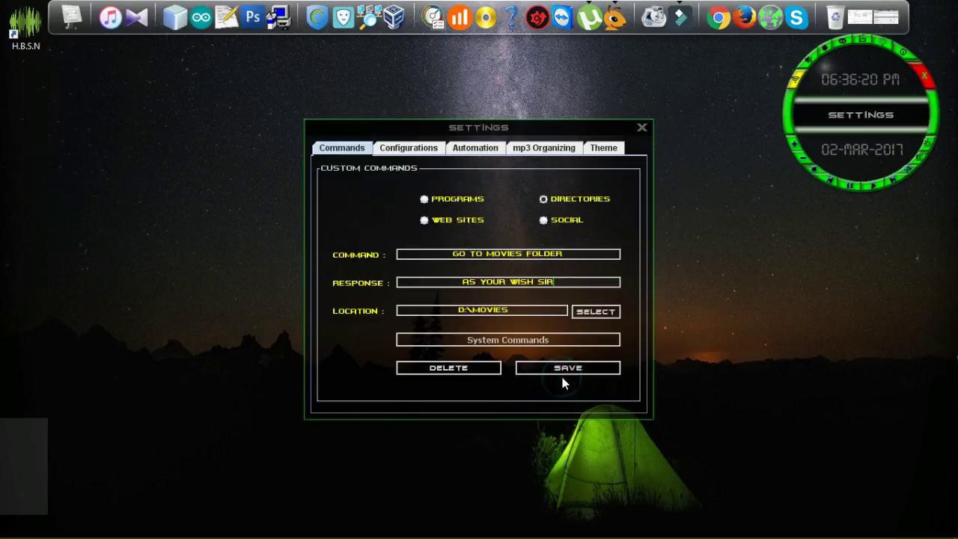
click(565, 376)
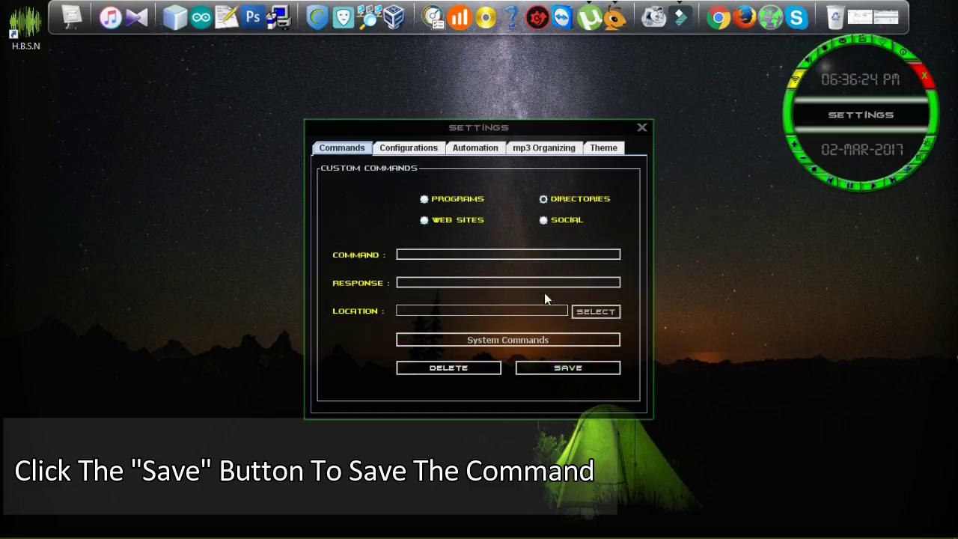
Step: Begin another Directories command with the phrase GO TO MUSIC FOLDER and the response VERY WELL SIR
click(533, 254)
text(G)
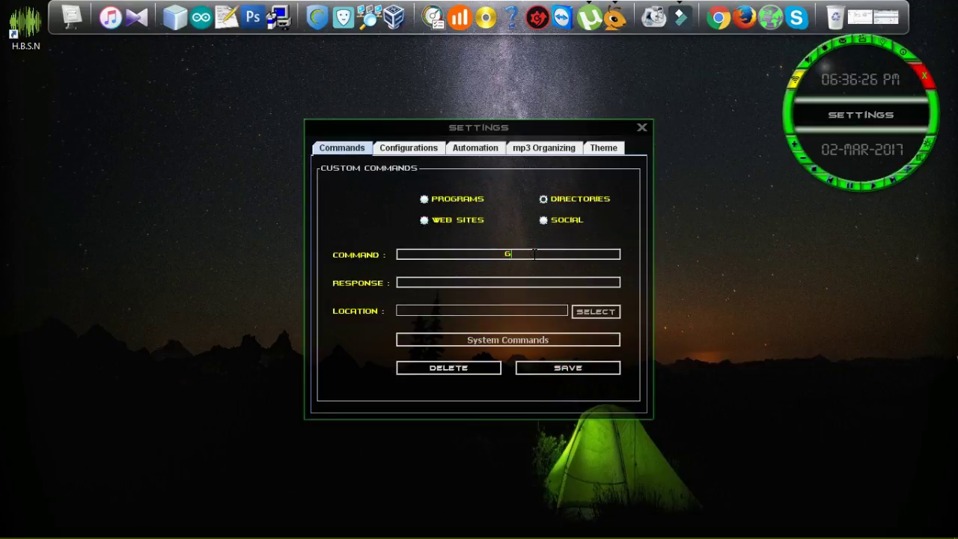
text(O TO MUSIC FOLDER)
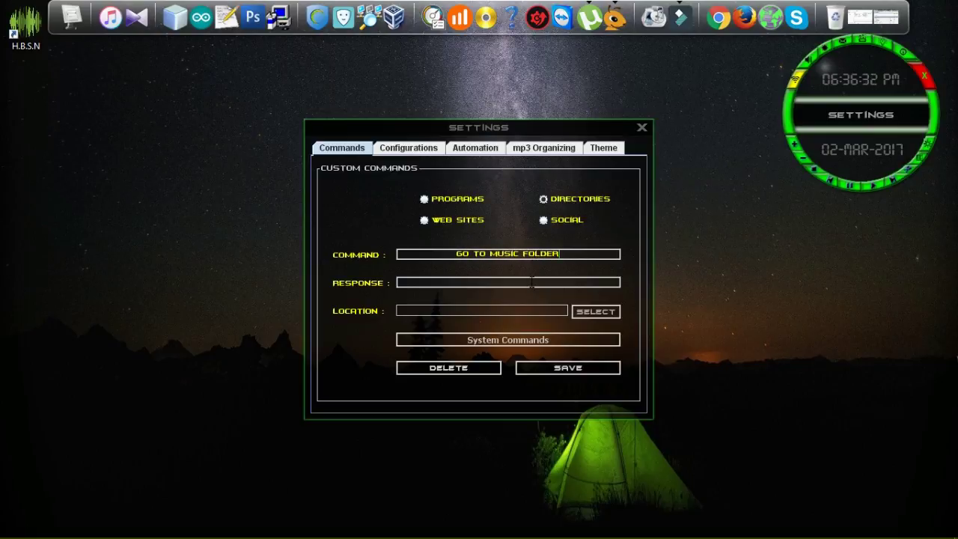
click(531, 282)
text(VERY WELL SIR)
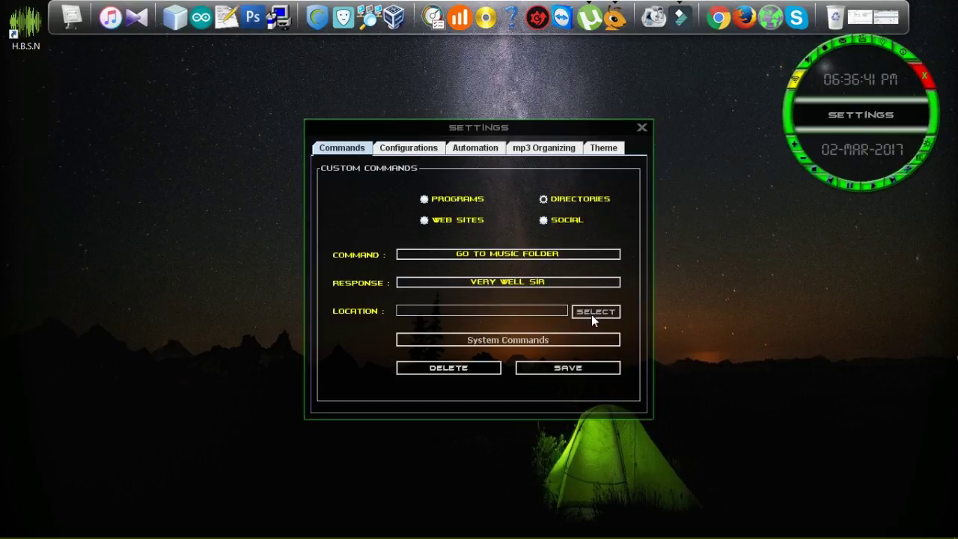
click(546, 201)
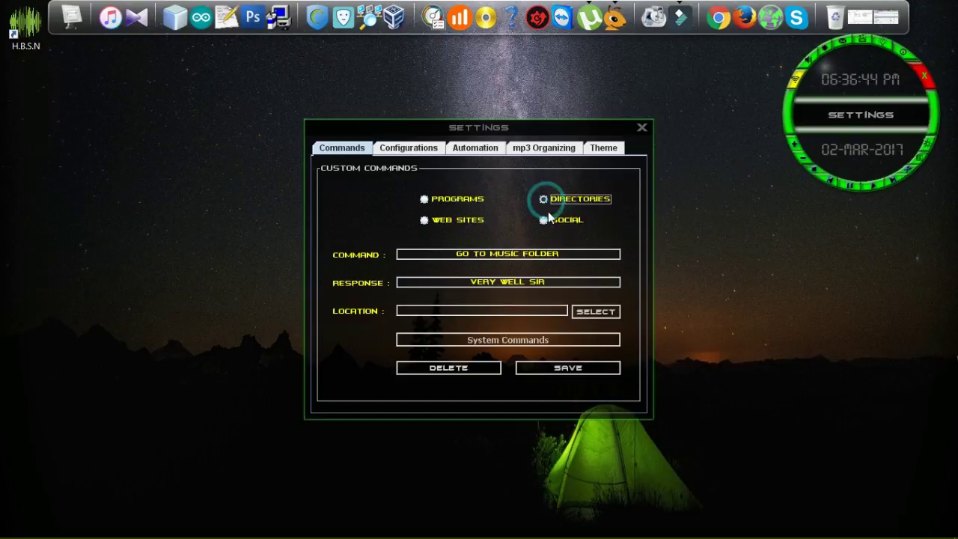
Step: Set the GO TO MUSIC FOLDER command's location to the Audios folder on drive D: and save the command
click(589, 319)
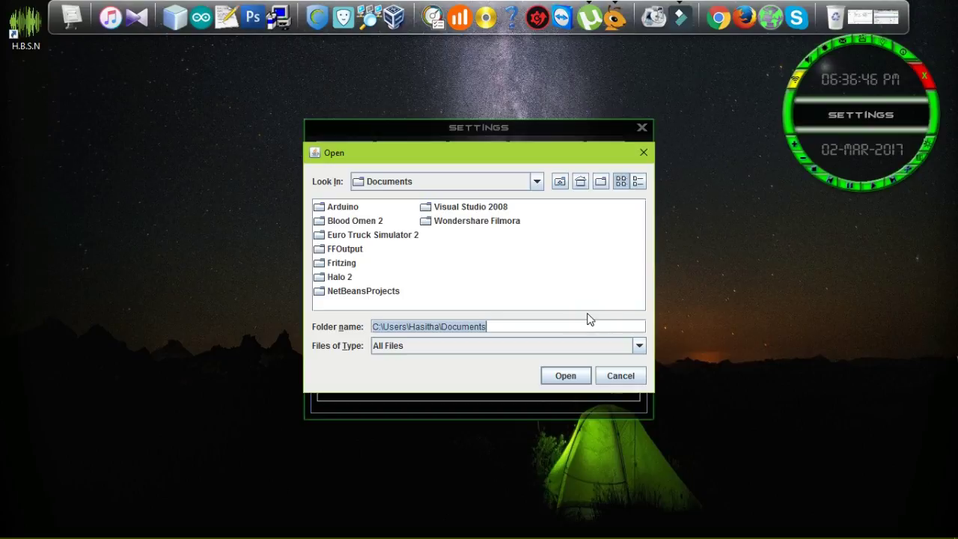
click(536, 180)
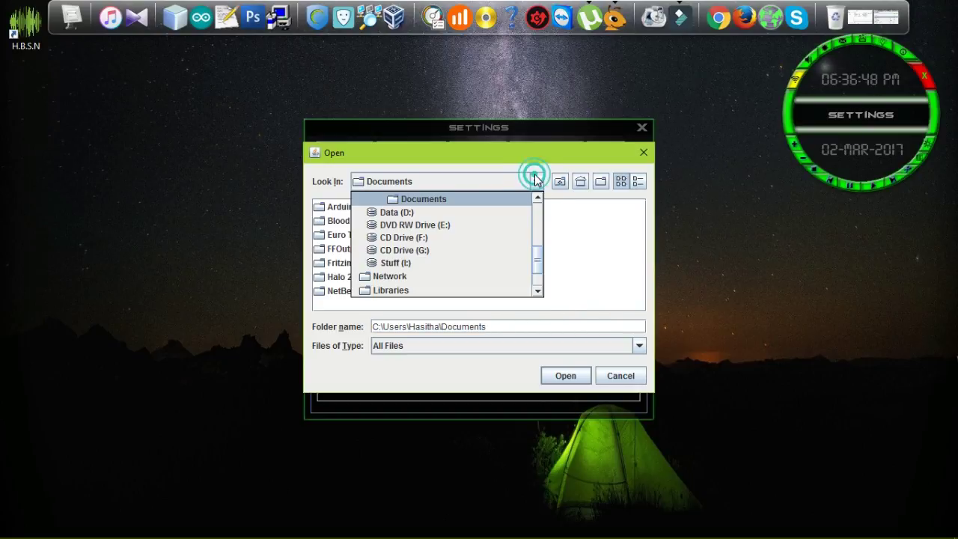
click(404, 212)
click(349, 208)
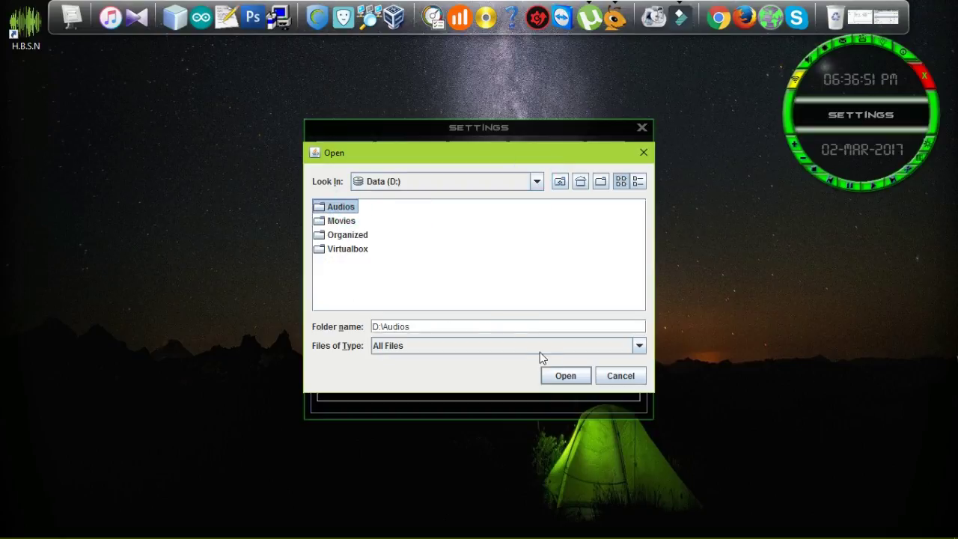
click(557, 377)
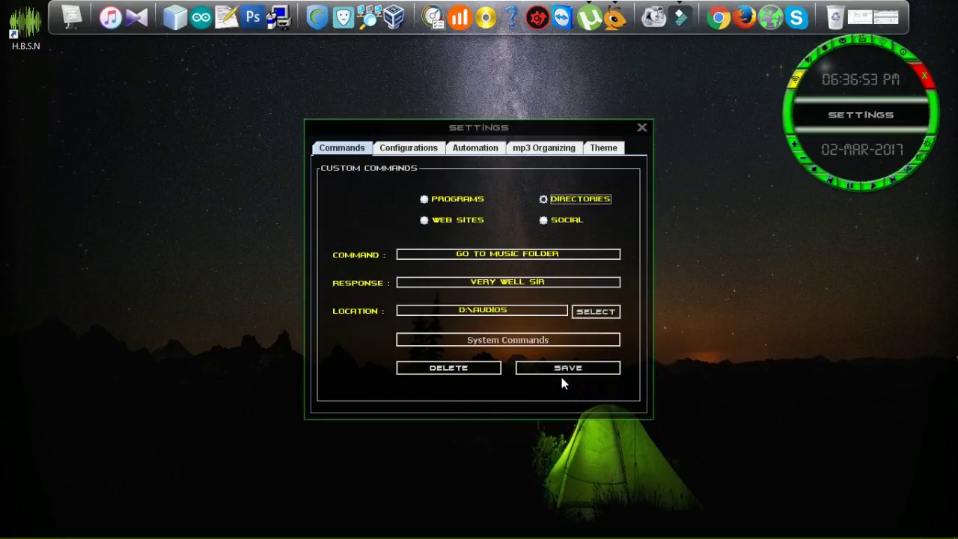
click(565, 370)
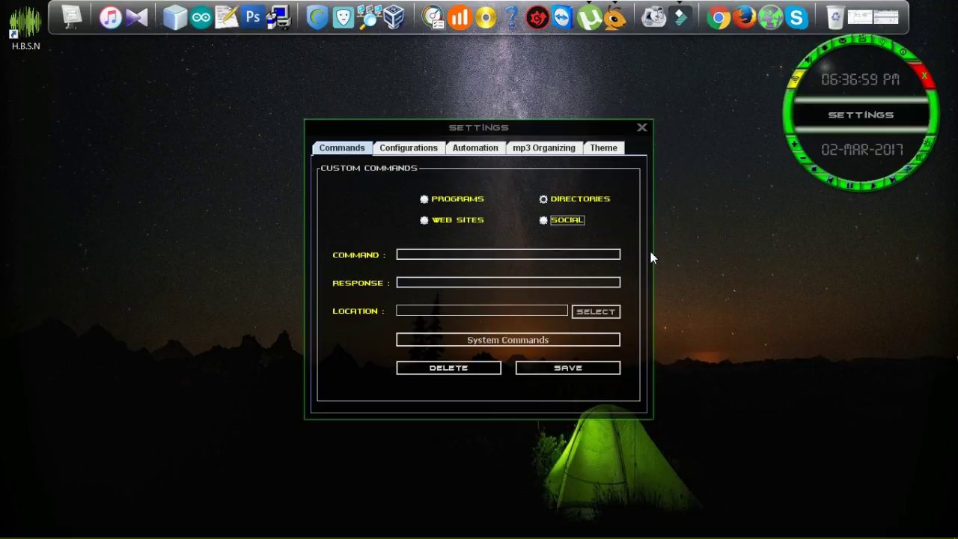
Step: Change the phrase of the Alarm Open system command to "open alarm", save it and close the system command list
click(543, 343)
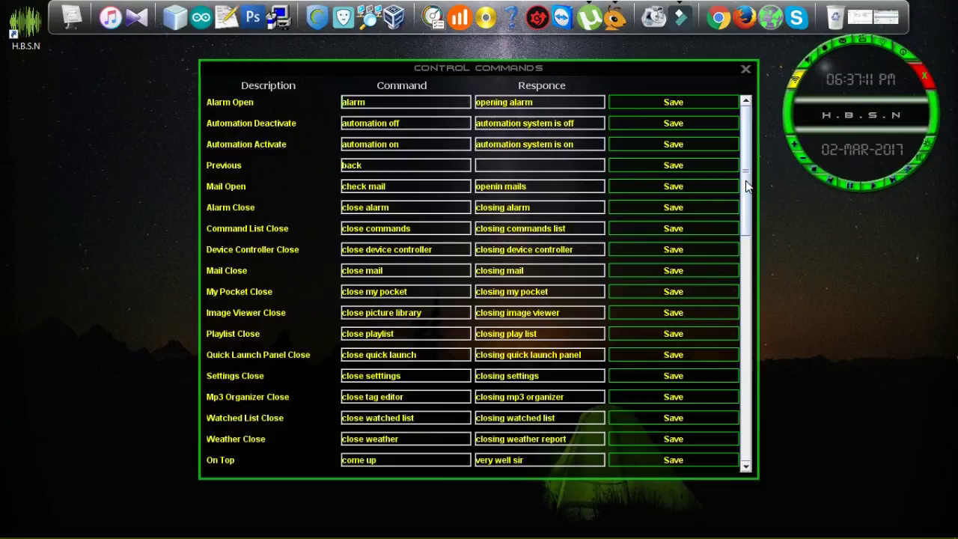
drag(746, 182, 798, 414)
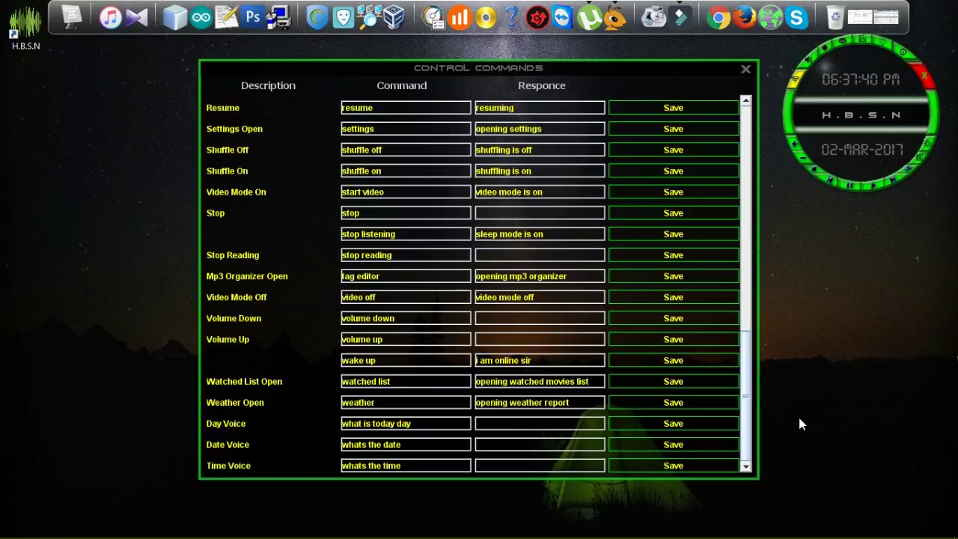
drag(797, 424, 745, 135)
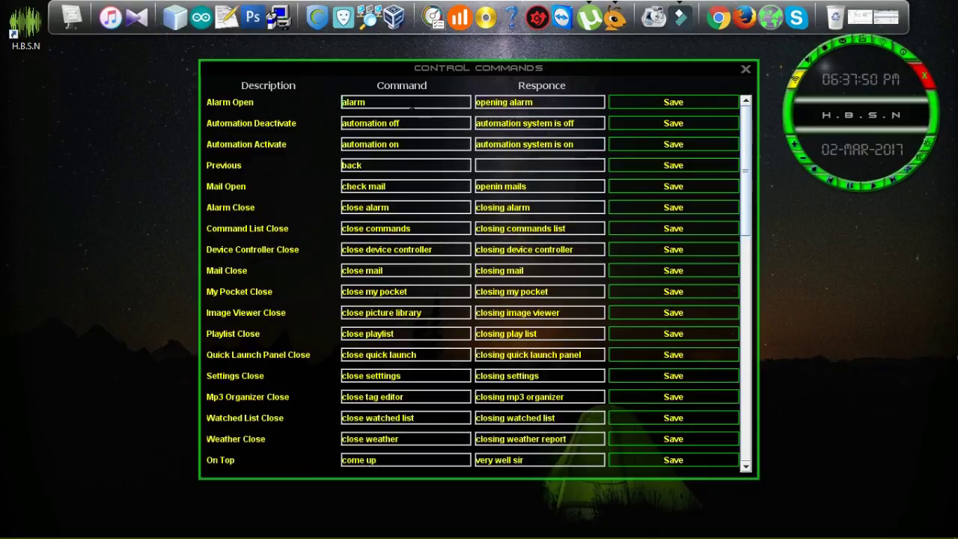
click(408, 100)
key(BackSpace)
text(open ala)
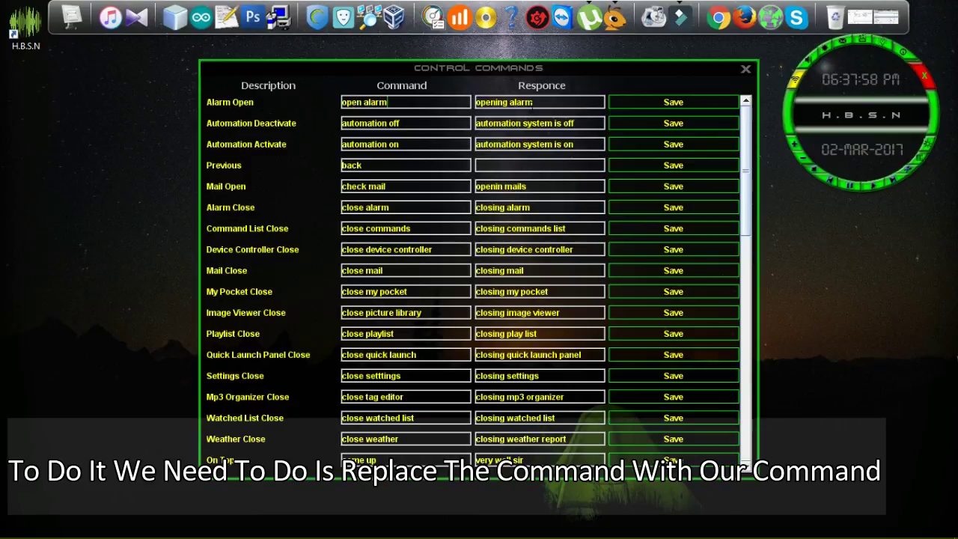
click(680, 107)
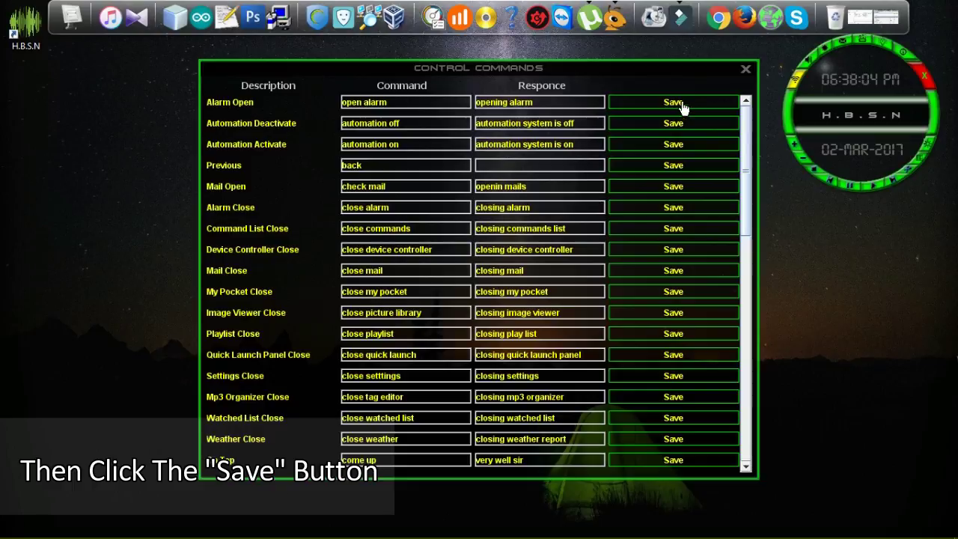
click(746, 71)
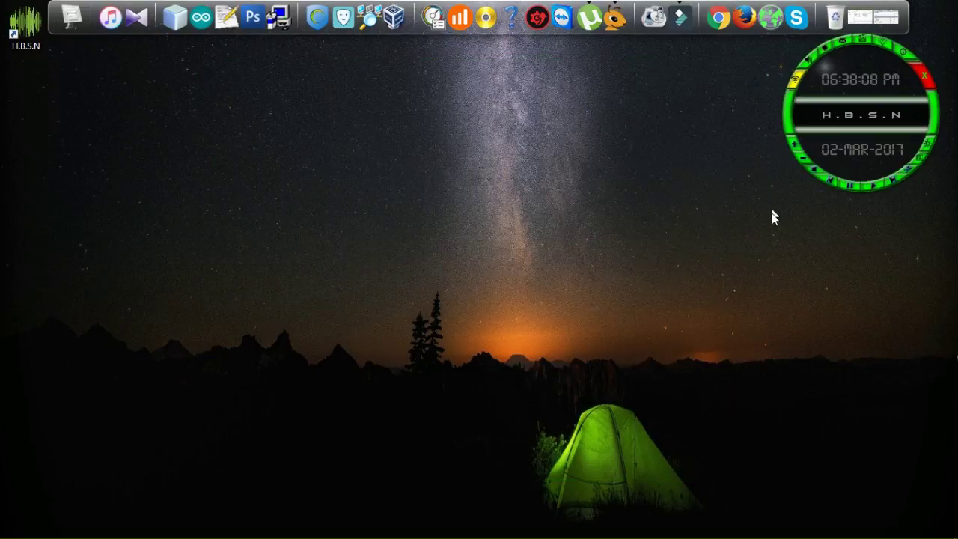